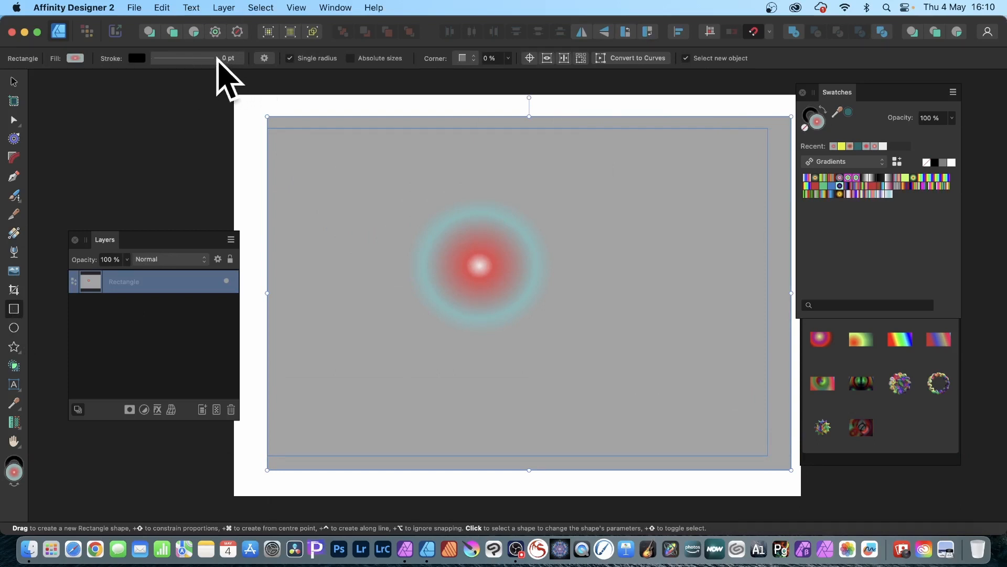
- Set the rectangle's stroke style to none and view the gradient settings of its fill
left_click(214, 58)
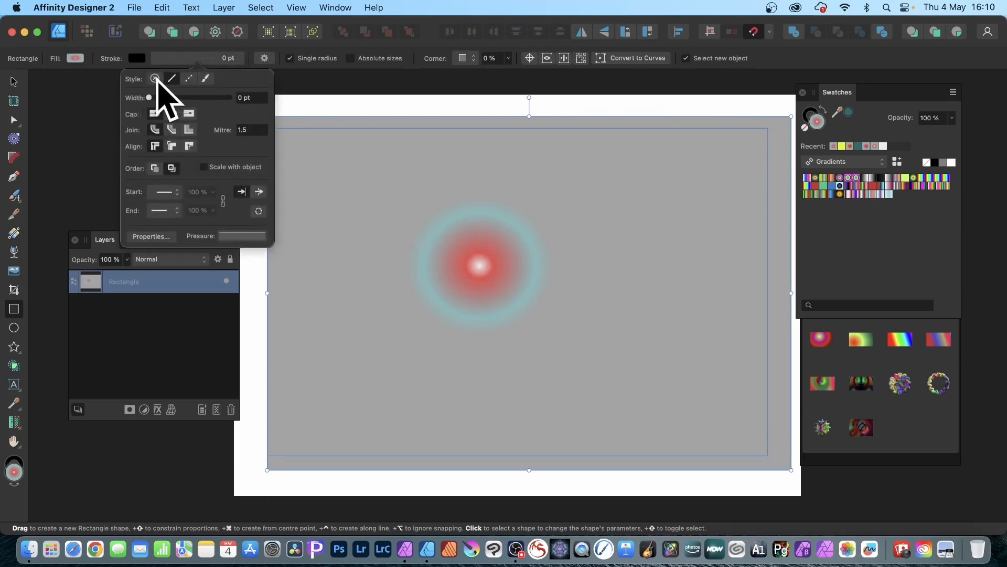
left_click(155, 78)
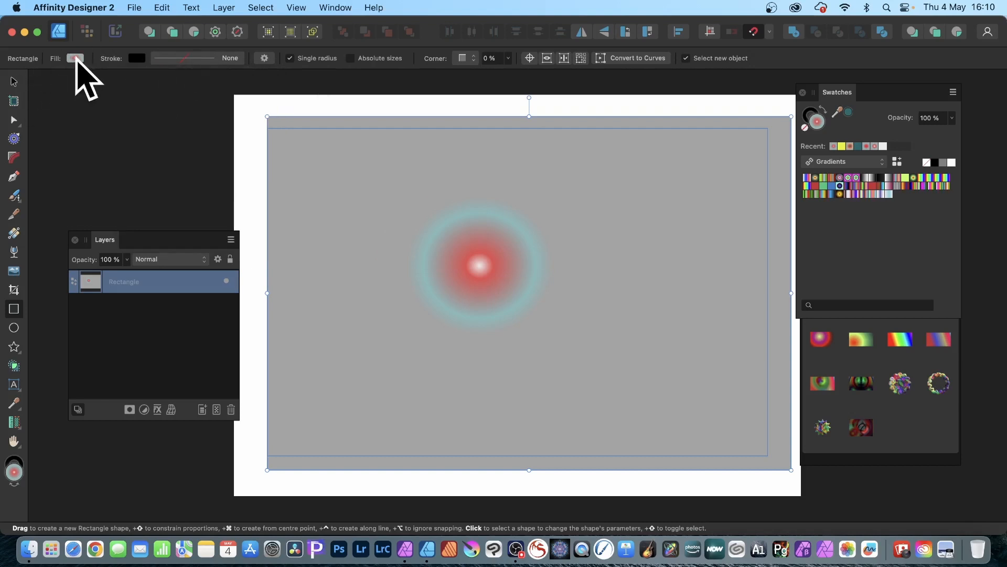
left_click(75, 58)
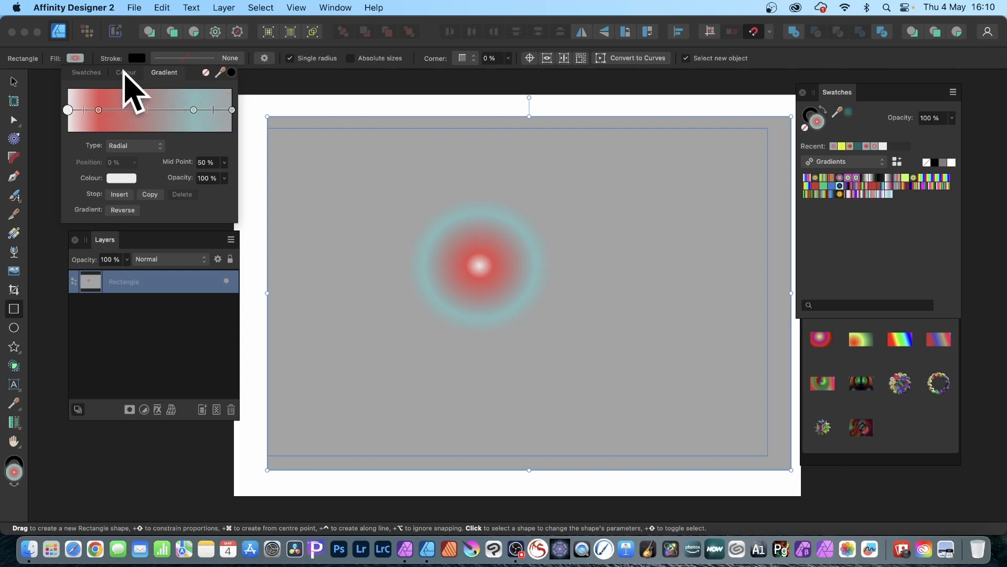
left_click(126, 72)
left_click(164, 72)
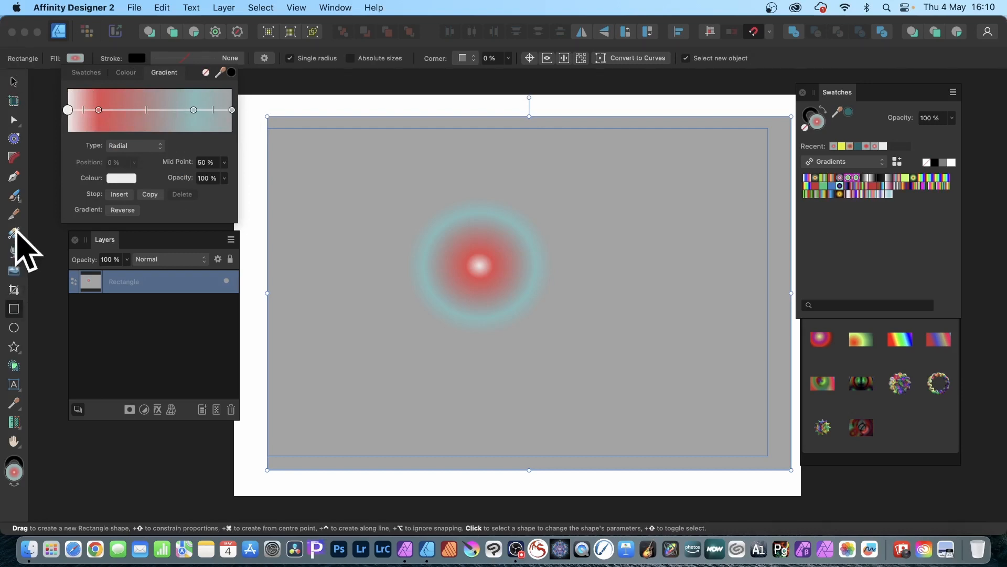
- Fill the rectangle with the white, blue, pink and orange gradient swatch and run it linearly from the upper right to the lower left
left_click(14, 232)
left_click_drag(581, 181, 338, 377)
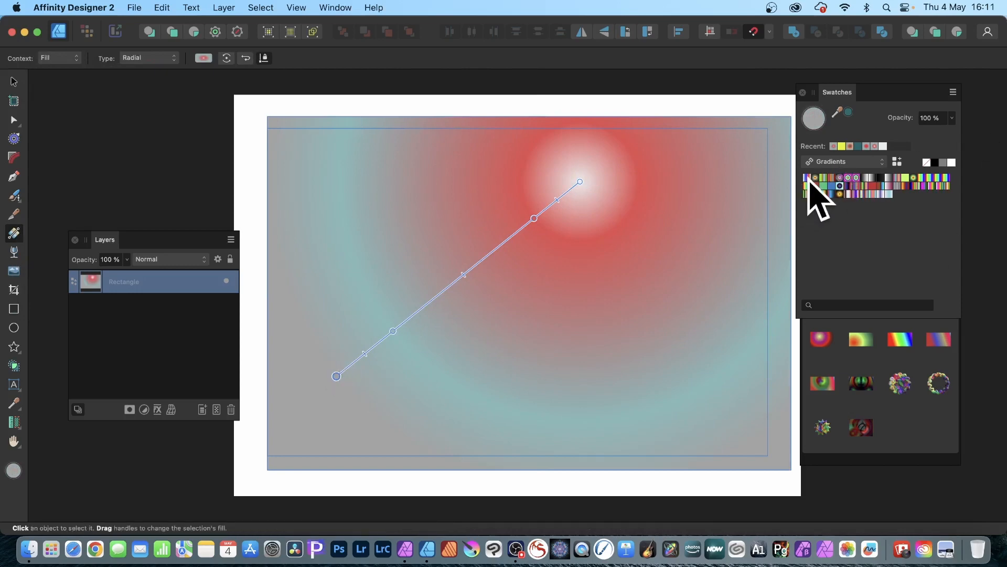
left_click(808, 179)
left_click_drag(685, 181, 285, 431)
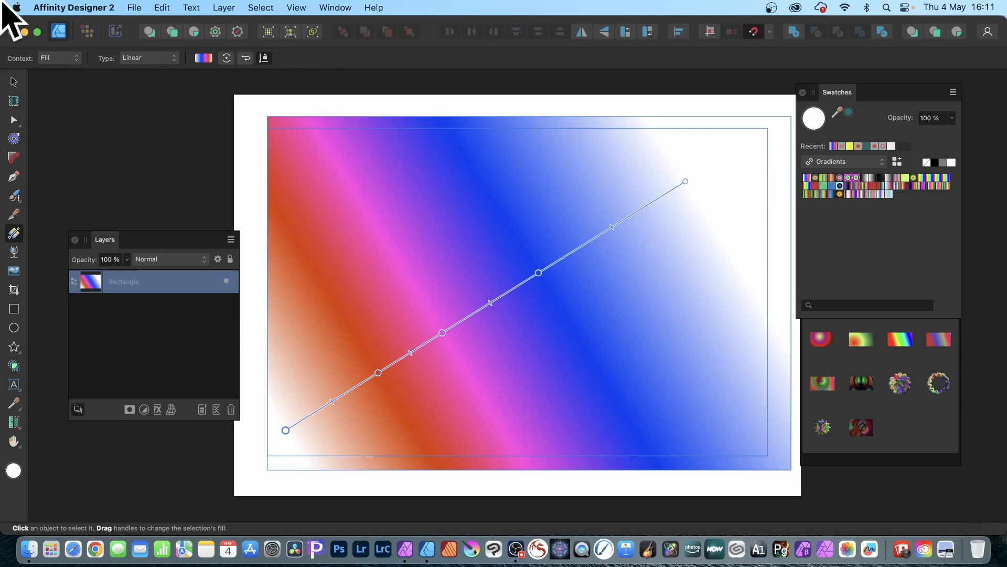
- Move the rectangle slightly to the right, then copy it and paste the copy inside the original
left_click(17, 79)
mouse_move(528, 280)
left_mouse_down()
mouse_move(519, 277)
mouse_move(514, 299)
mouse_move(538, 282)
left_mouse_up()
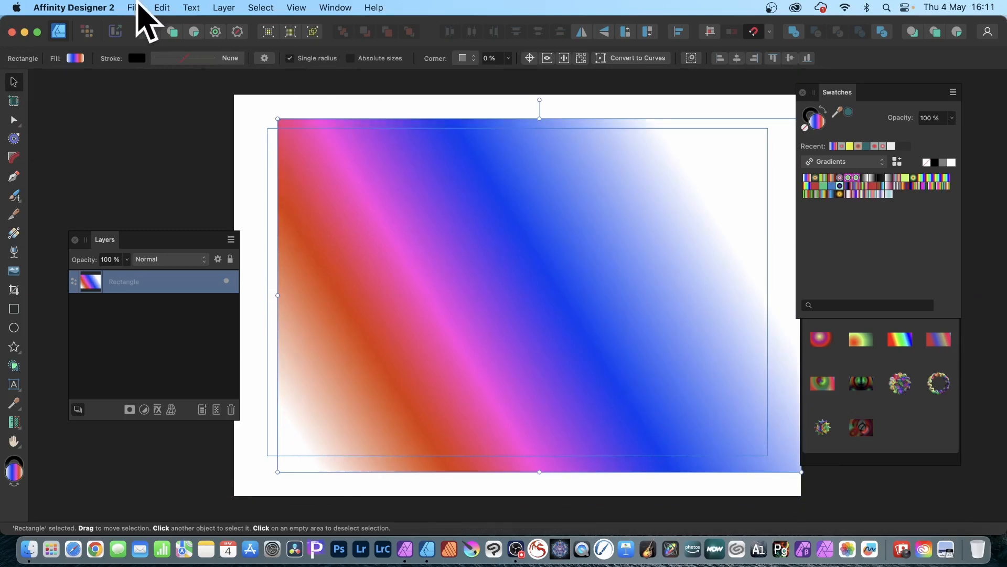
left_click(162, 7)
left_click(167, 76)
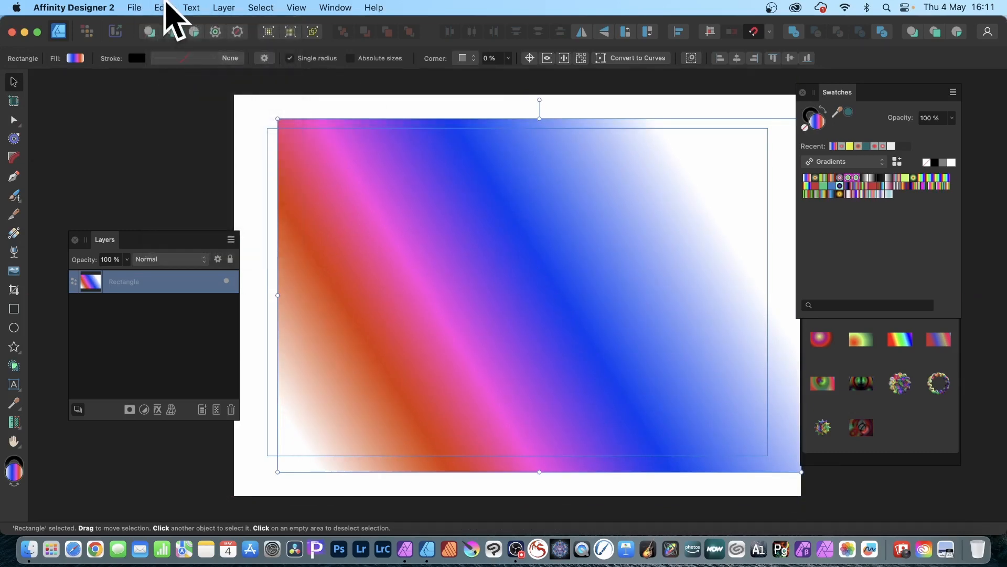
left_click(167, 7)
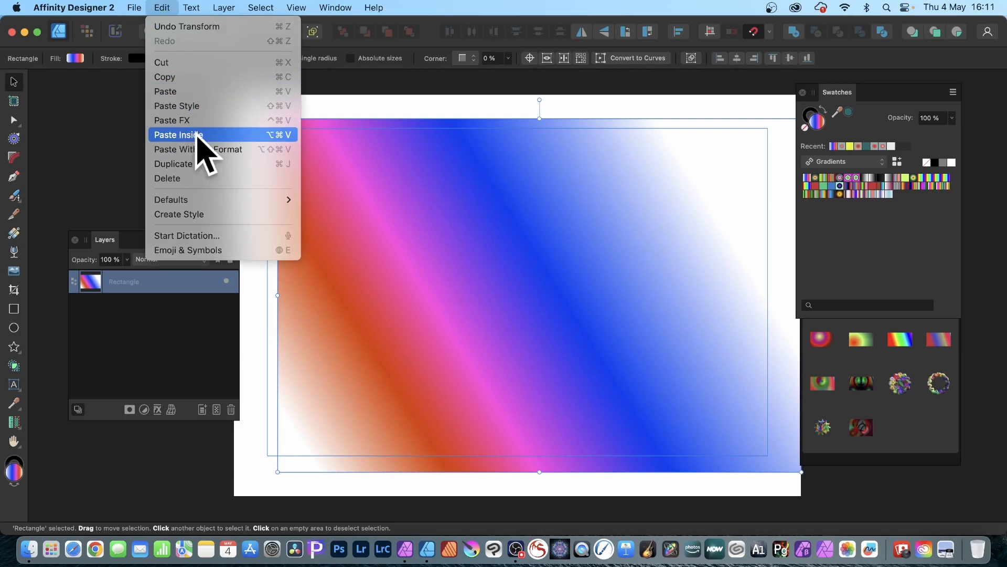
left_click(207, 136)
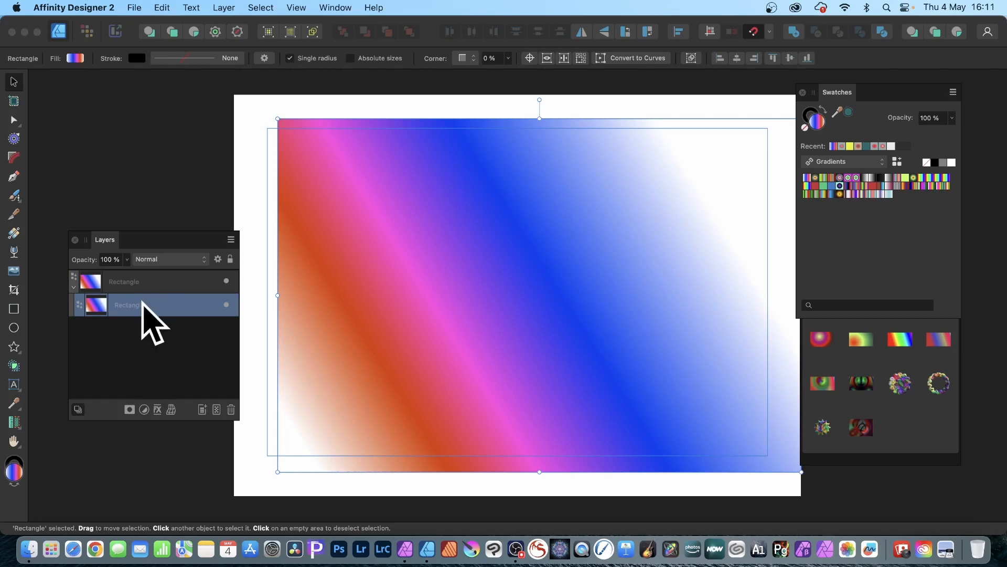
- Duplicate the nested rectangle and redraw the duplicate's gradient from the lower right to beyond the upper-left corner
left_click_drag(153, 234, 143, 99)
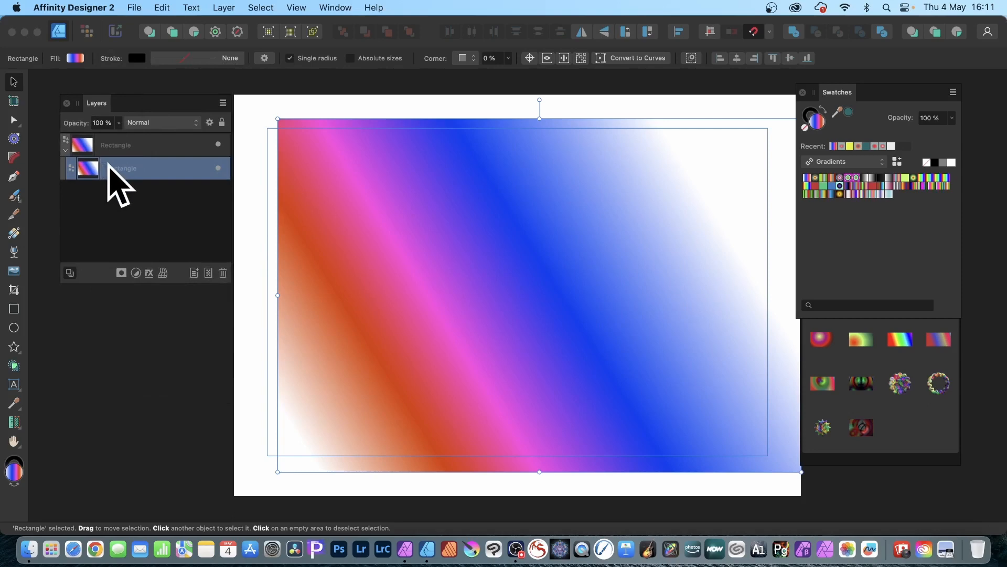
right_click(110, 165)
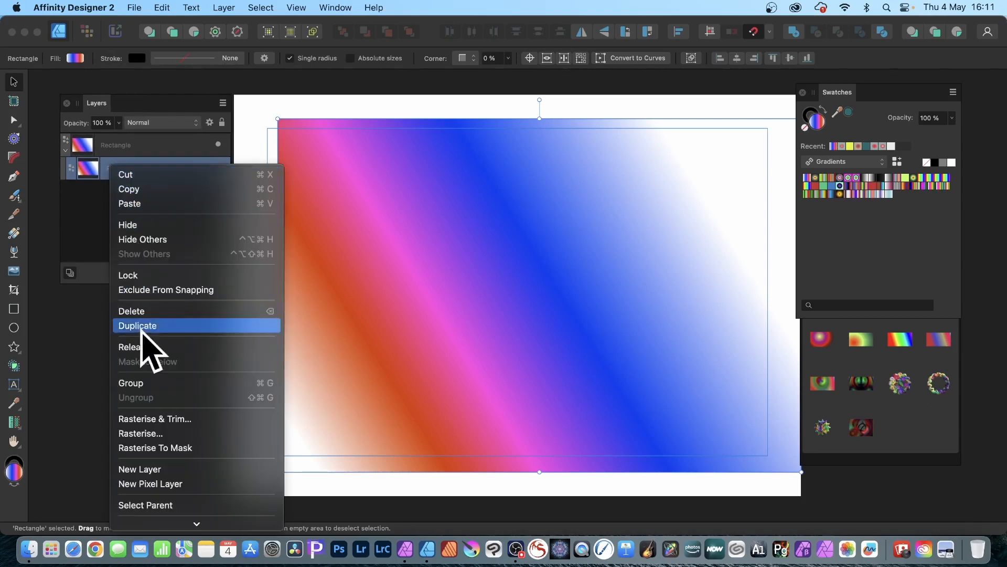
left_click(146, 331)
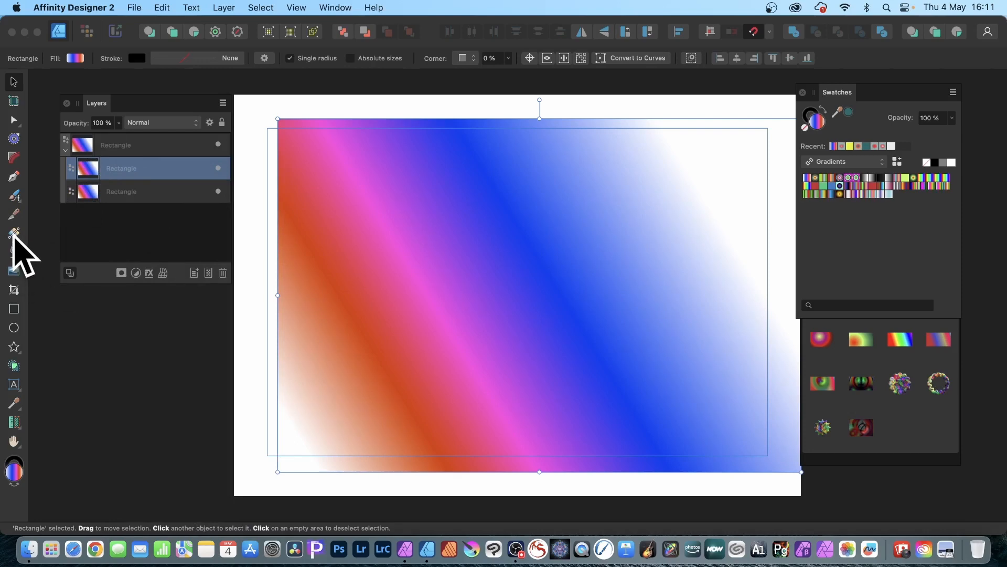
left_click(13, 233)
left_click_drag(609, 416, 310, 73)
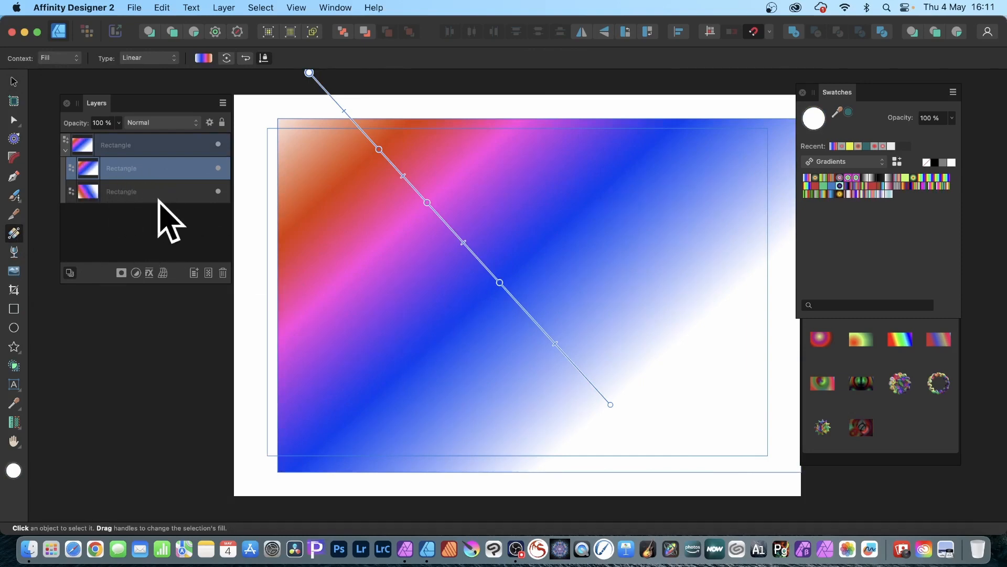
- Set the duplicate's blend mode to Difference and redraw its gradient between the lower-right area and just outside the upper-left corner
left_click(155, 122)
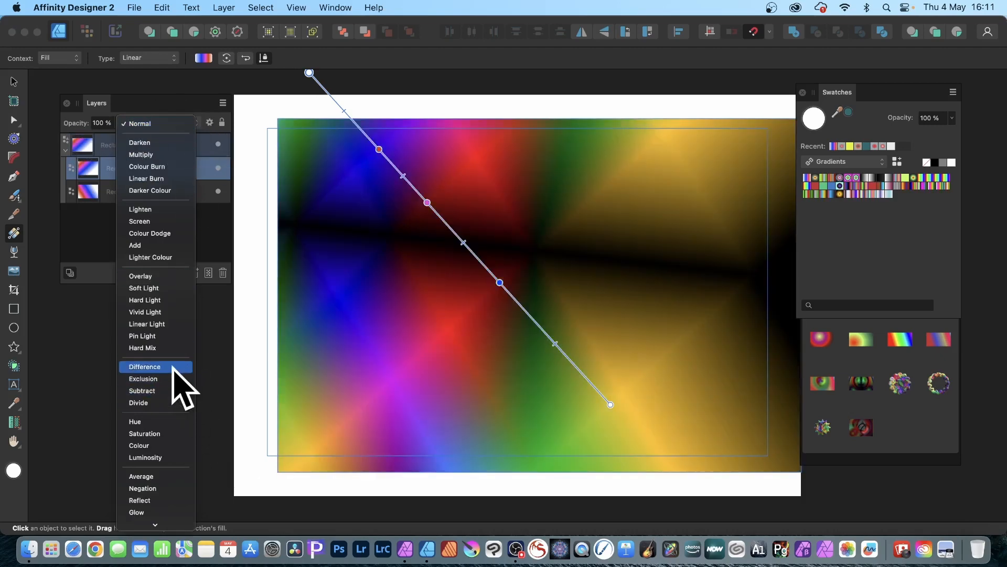
left_click(173, 366)
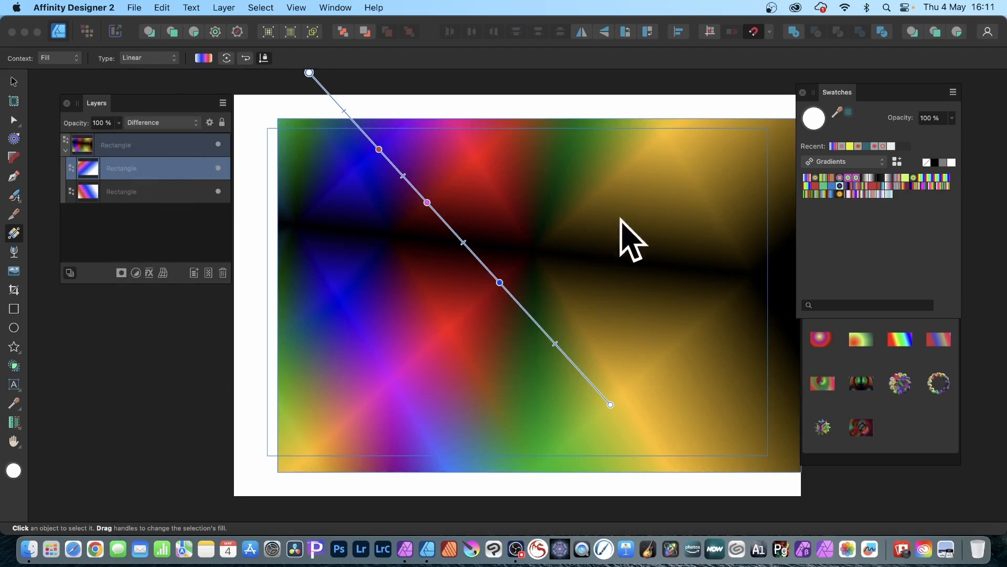
left_click_drag(649, 187, 534, 291)
left_click_drag(588, 400, 263, 100)
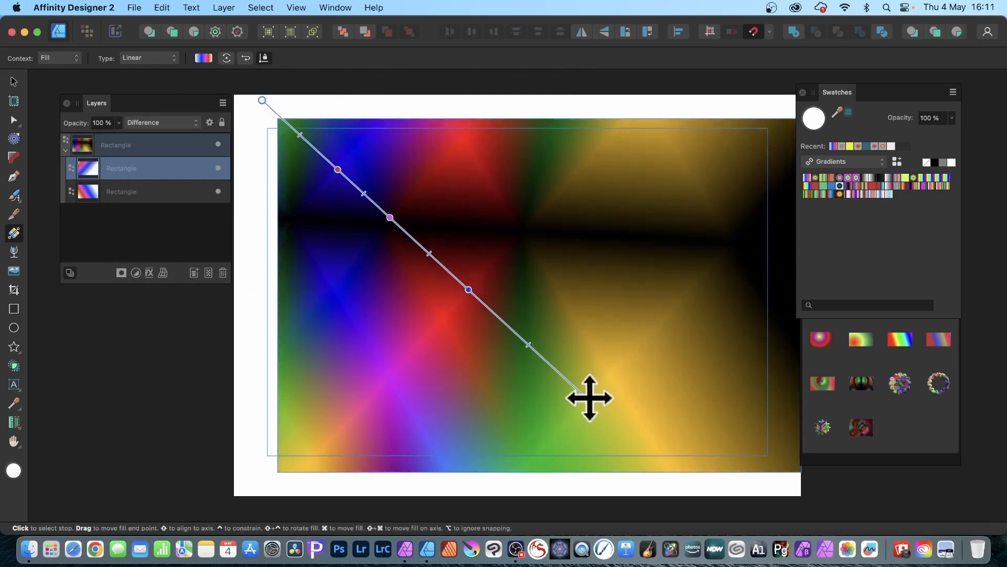
left_click_drag(589, 400, 715, 455)
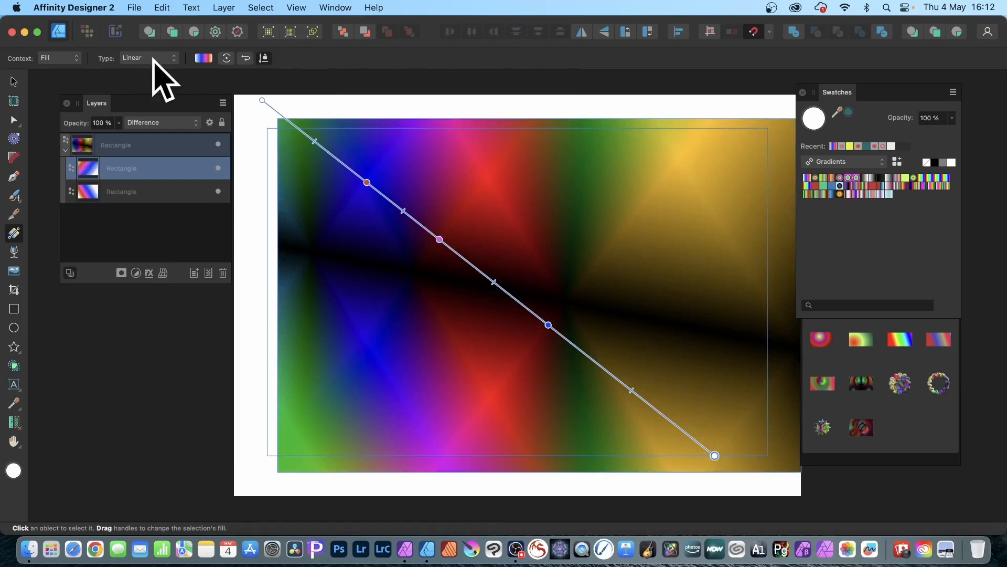
- Change the duplicate's gradient type to Radial and shift the gradient up and to the left
left_click(153, 59)
left_click(157, 84)
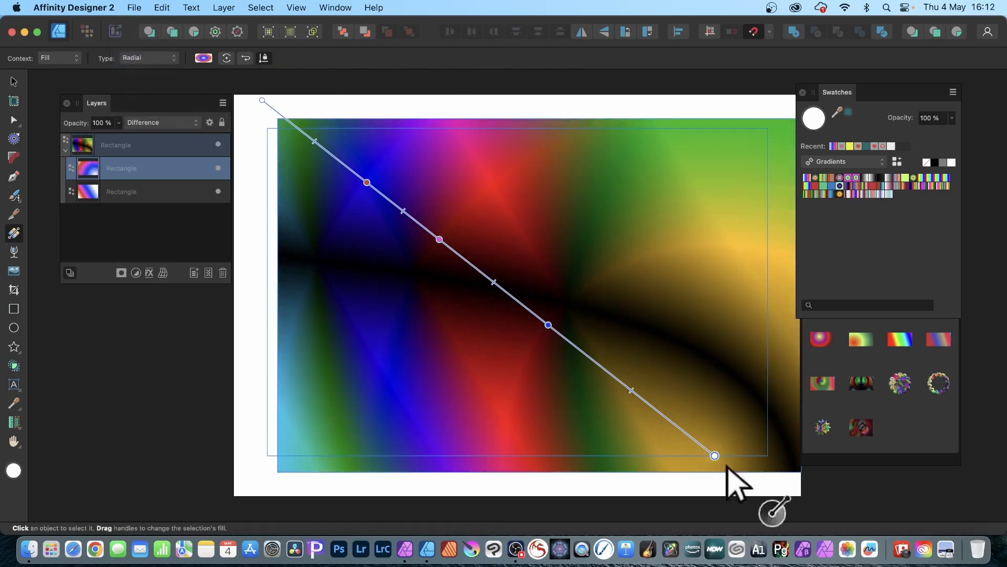
left_click_drag(709, 447, 669, 366)
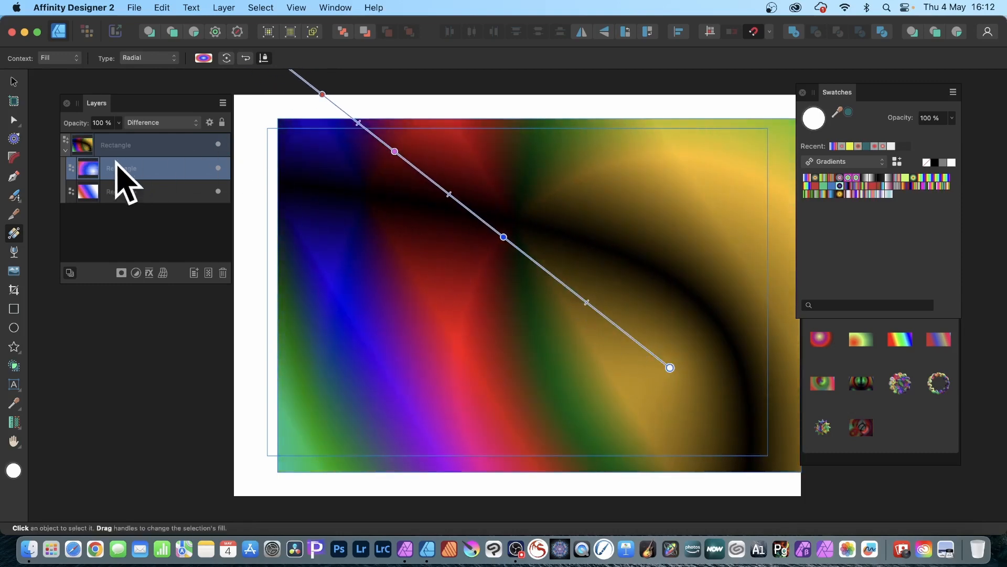
- Duplicate the radial gradient layer and shift the new copy's gradient towards the rectangle's lower-right corner
right_click(96, 167)
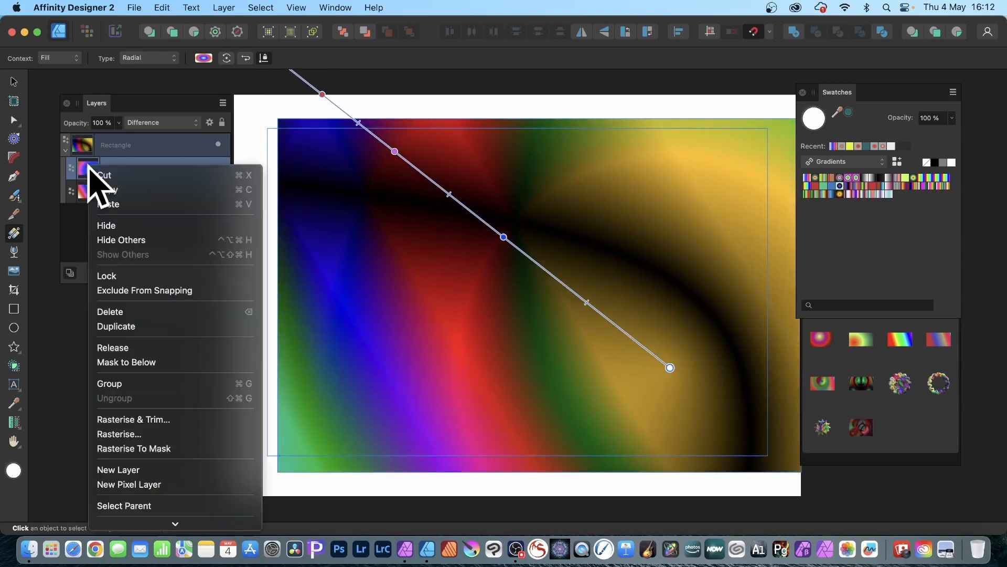
left_click(133, 331)
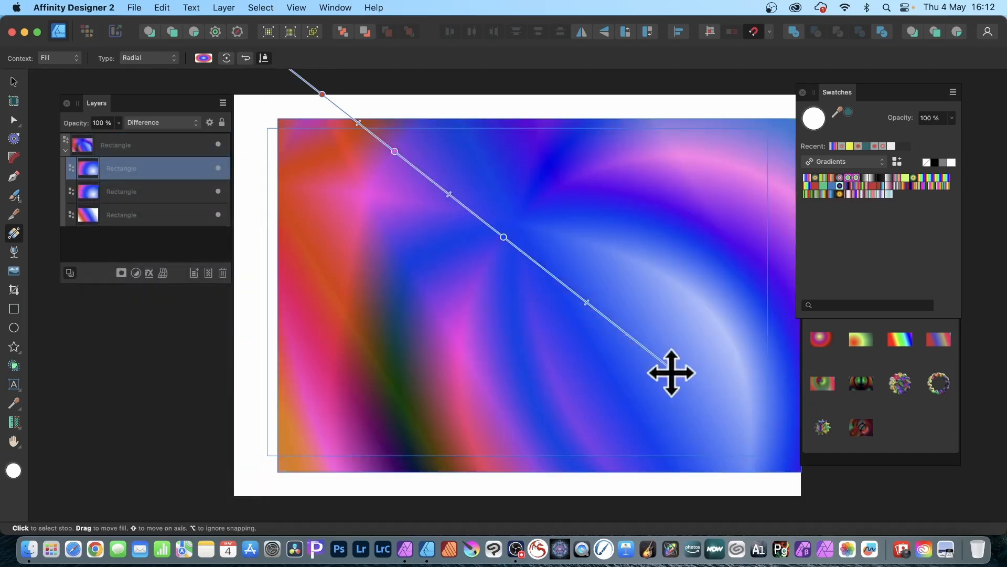
left_click_drag(669, 372, 741, 459)
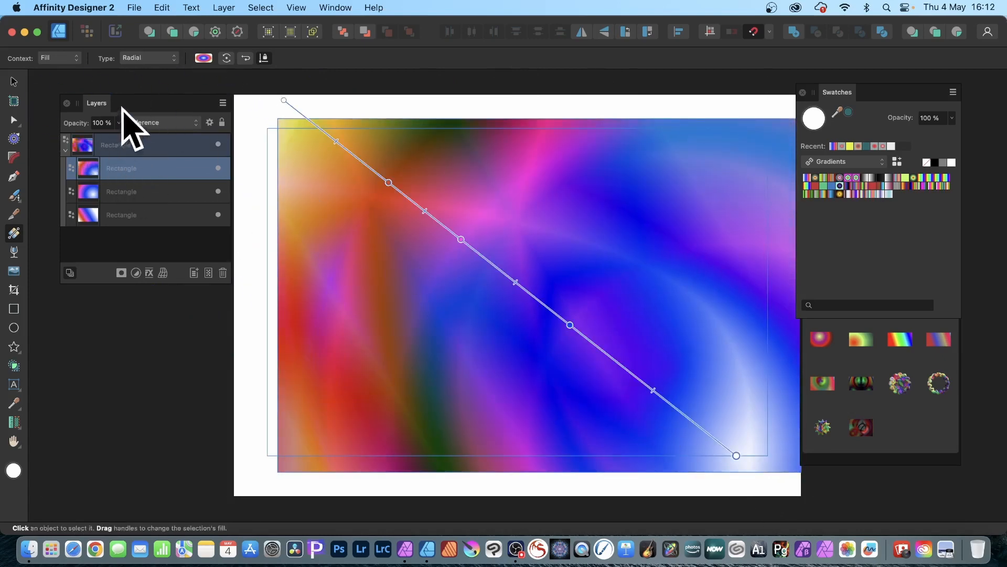
- Make the topmost nested layer's gradient Linear with the rainbow swatch and pull its upper-left end inside the rectangle
left_click(146, 59)
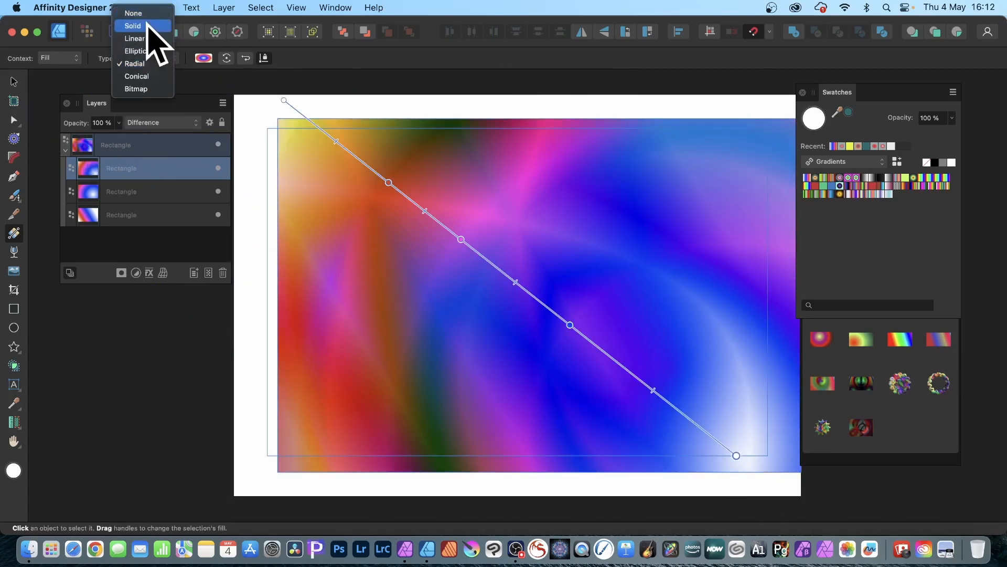
left_click(141, 41)
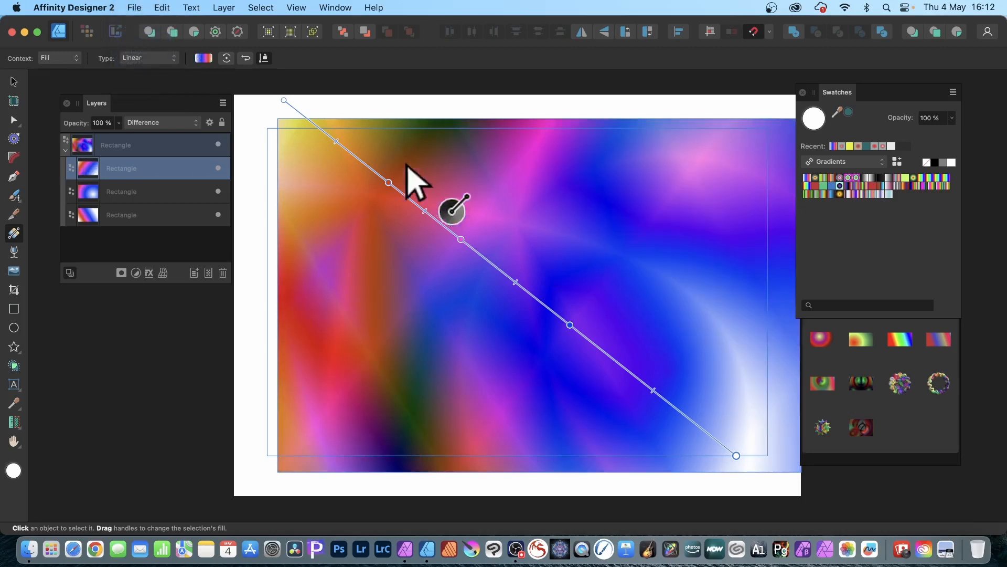
left_click_drag(282, 98, 367, 194)
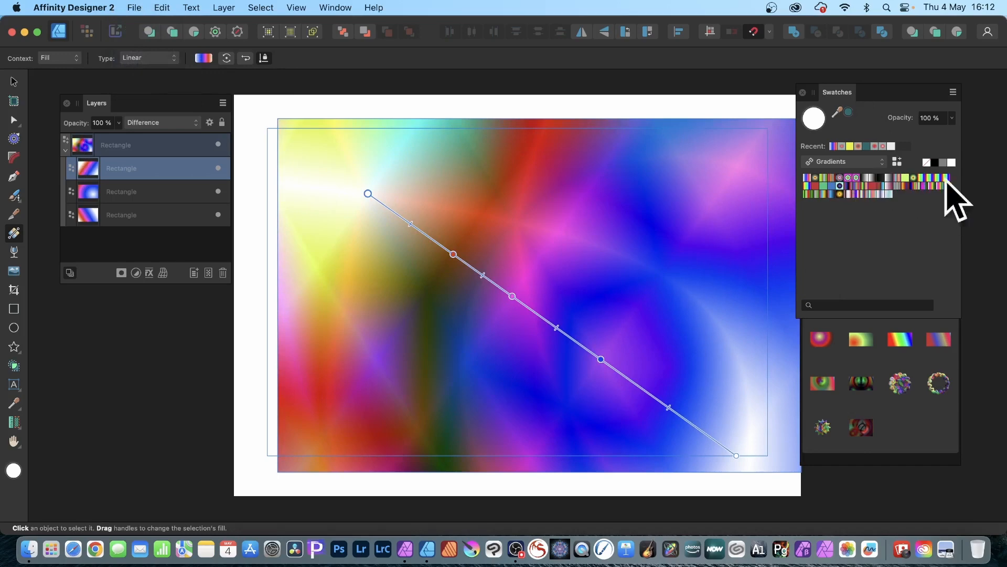
left_click(933, 181)
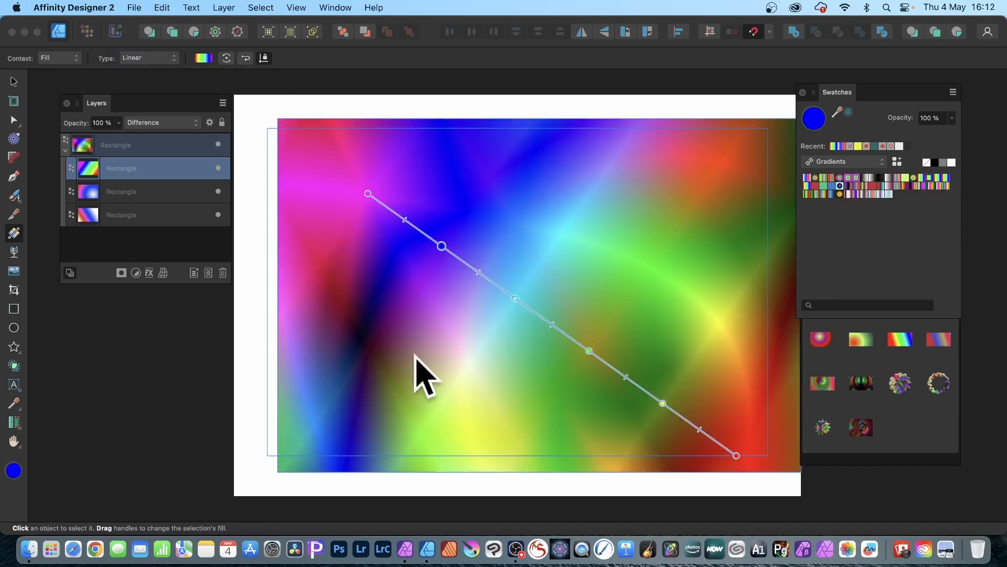
left_click_drag(368, 193, 334, 170)
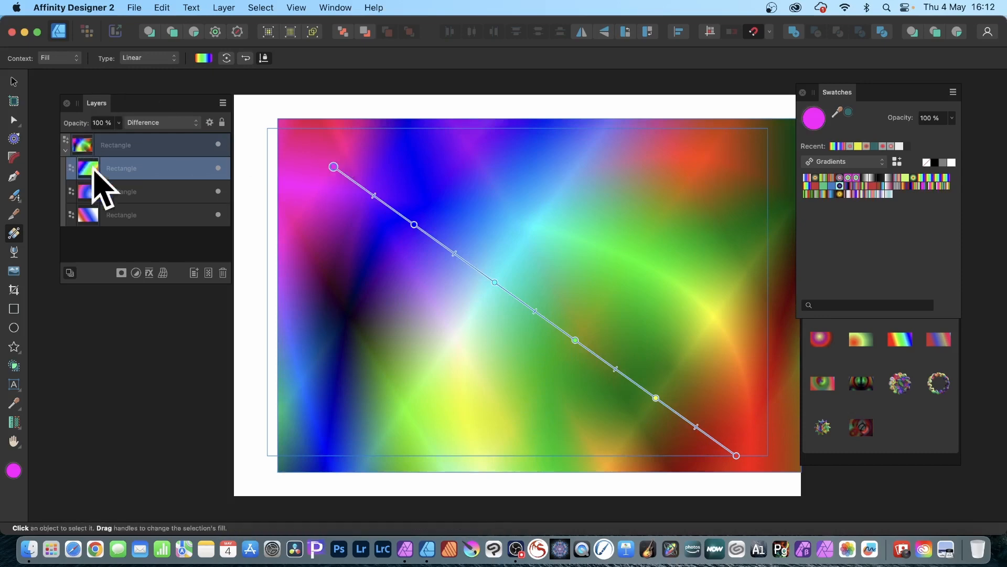
- Duplicate the rainbow gradient layer and redraw the copy's linear gradient from the lower left to the upper right
right_click(109, 169)
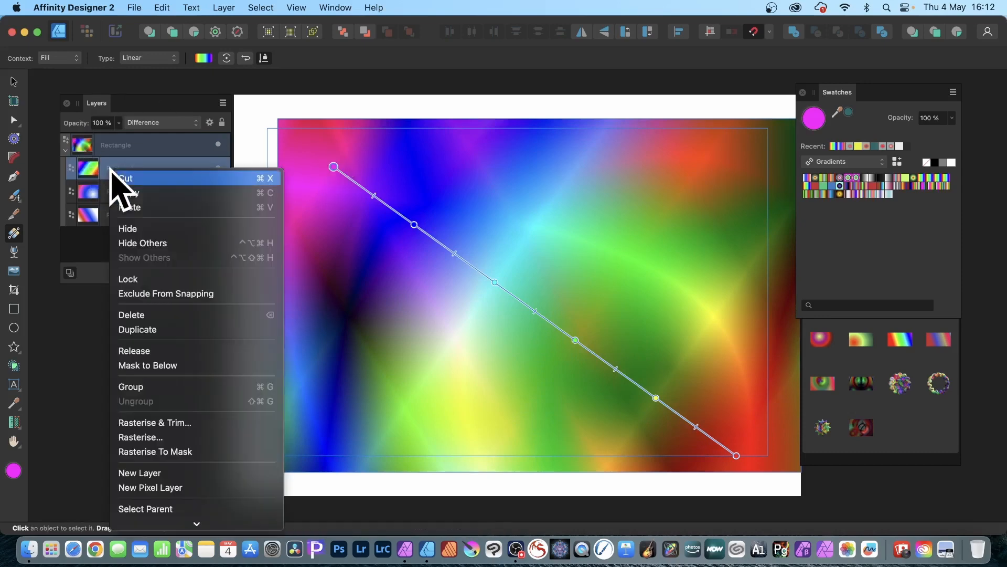
left_click(138, 329)
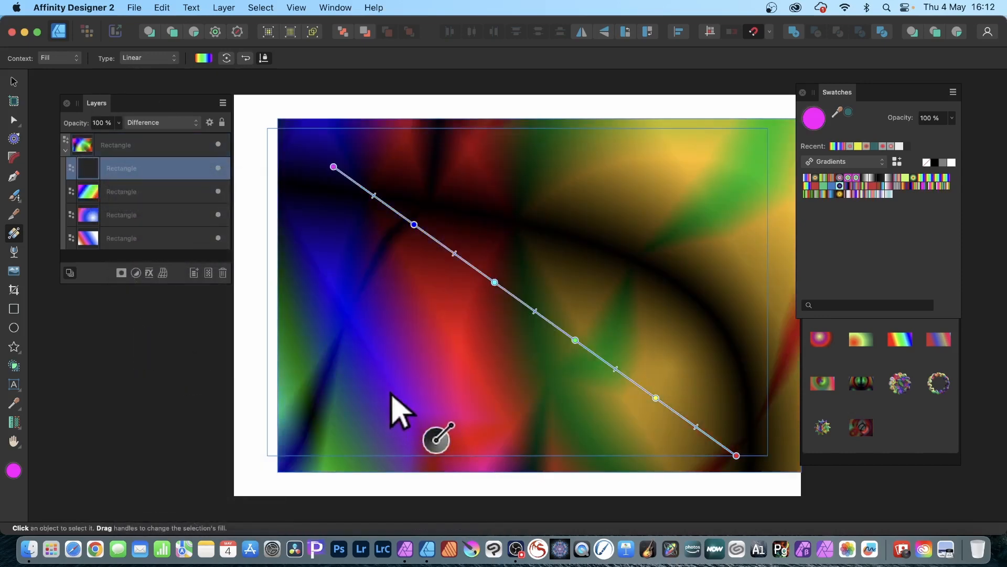
left_click_drag(390, 391, 740, 136)
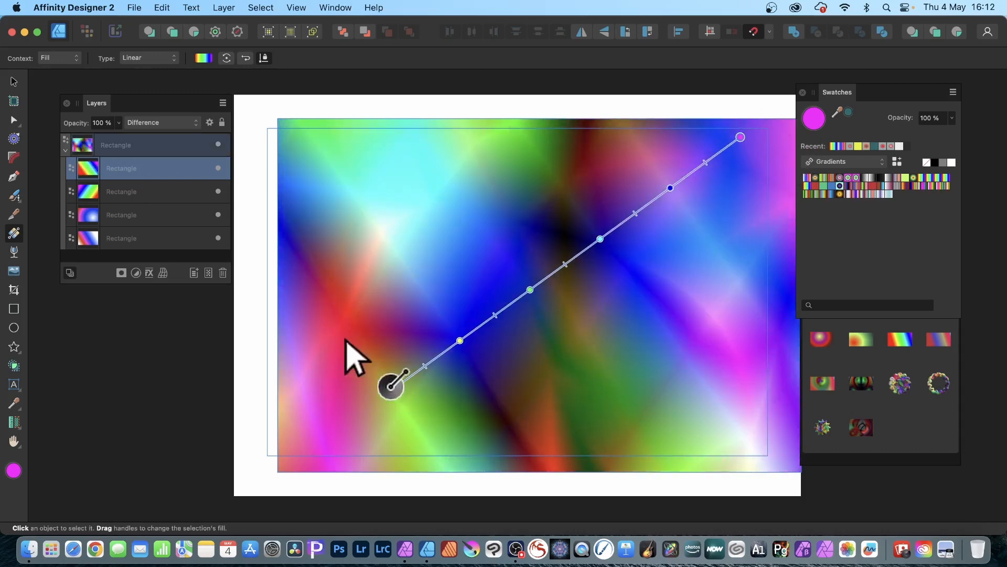
left_click(142, 58)
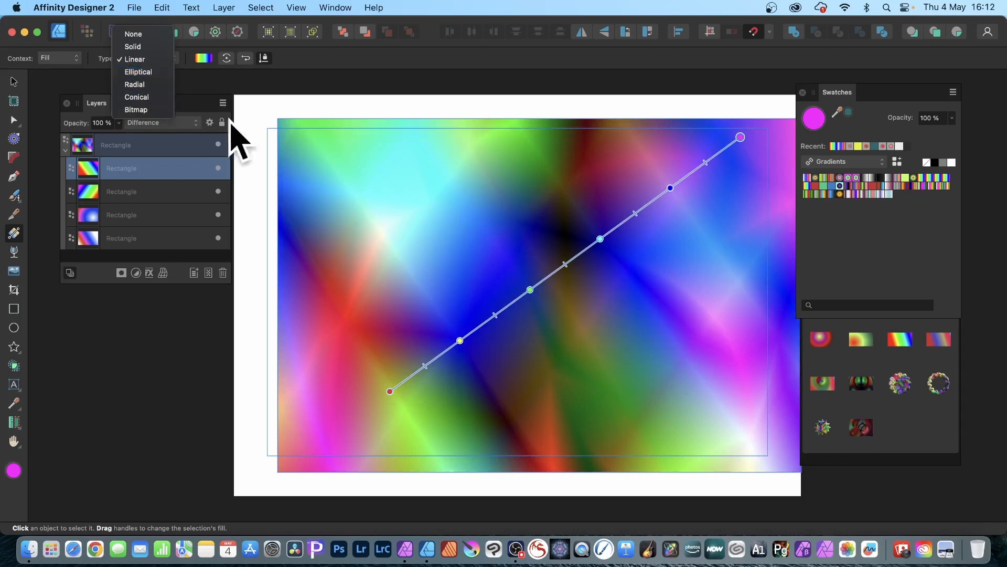
left_click(660, 163)
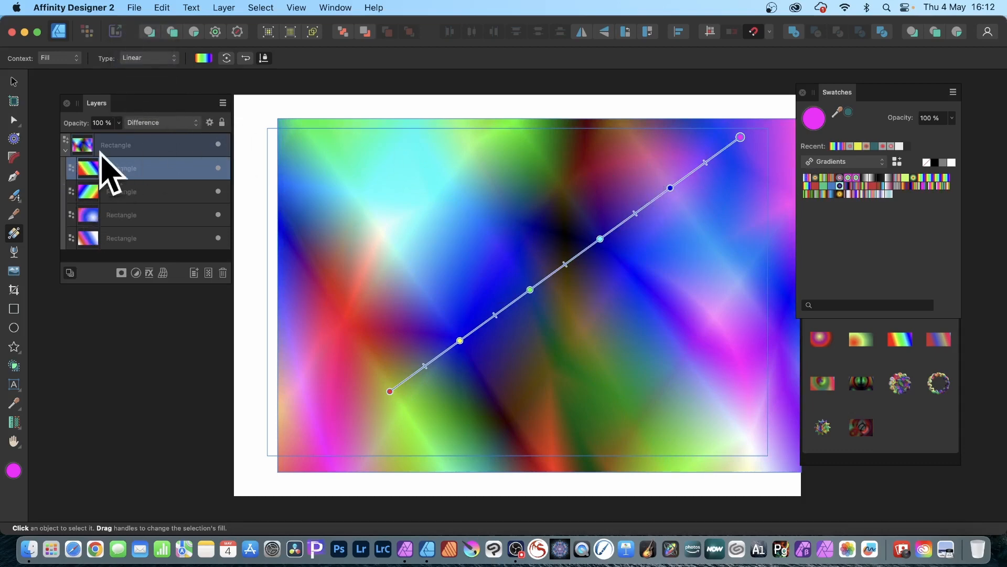
- Duplicate the topmost rainbow layer and redraw the new copy's gradient steeply from the upper middle down to the lower right
right_click(94, 169)
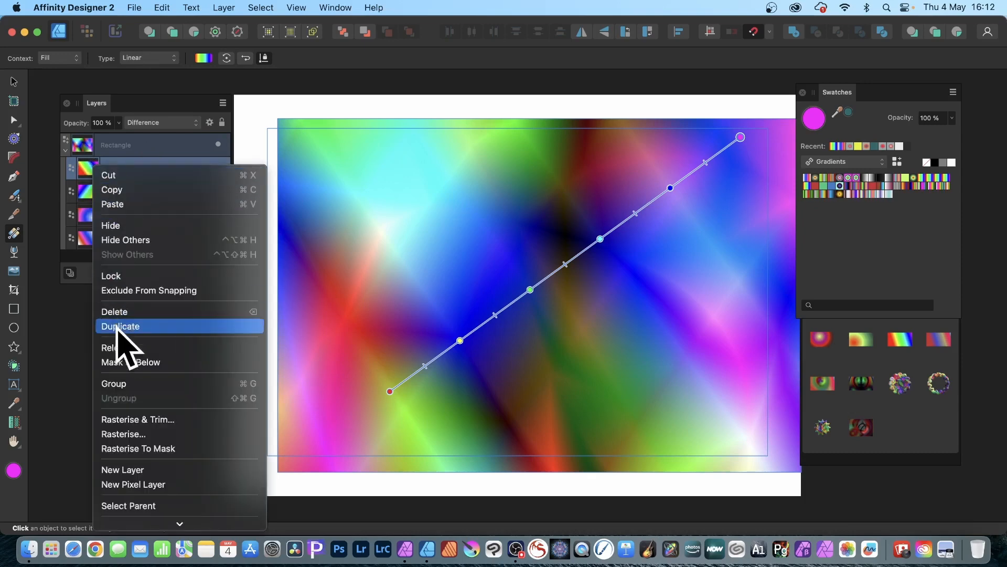
left_click(115, 328)
left_click_drag(470, 187, 629, 420)
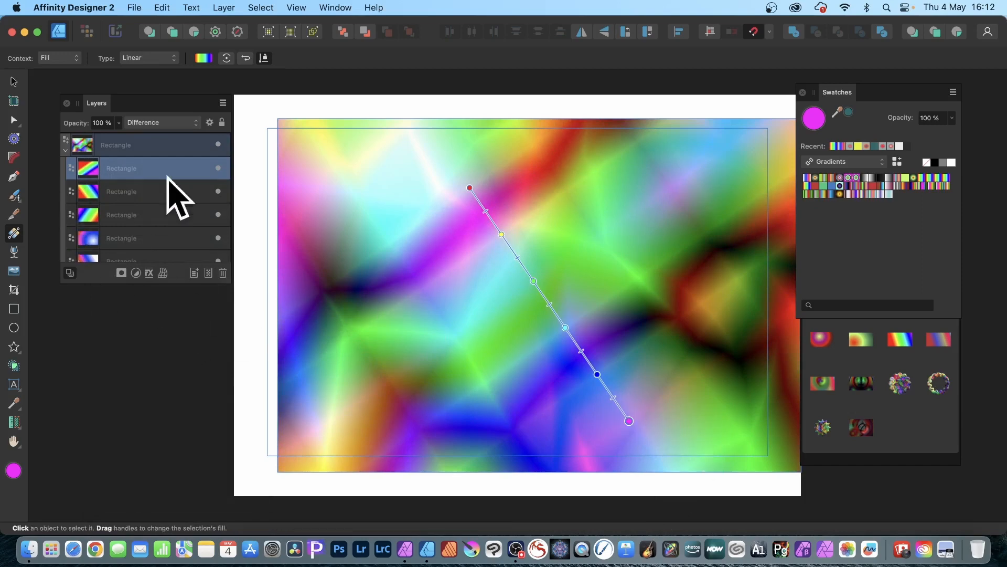
- Save the parent rectangle with all its nested gradient layers as a new asset in the Gradients category
left_click(85, 149)
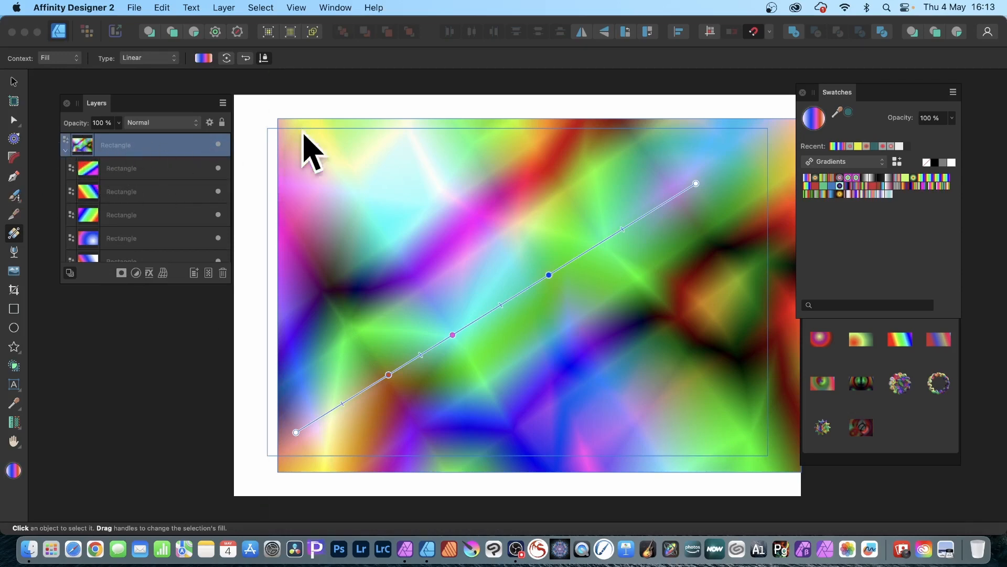
left_click_drag(842, 96, 758, 120)
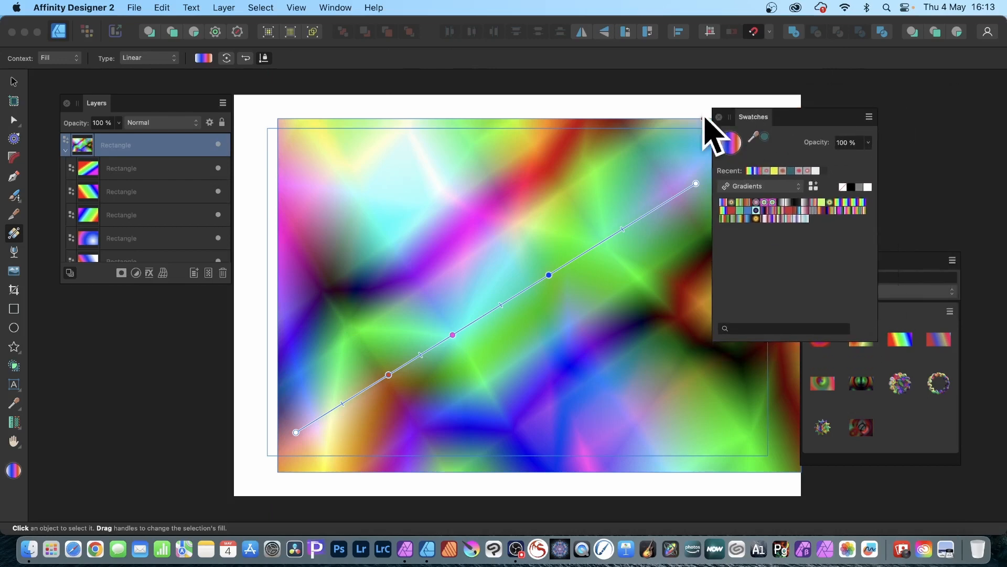
left_click(719, 116)
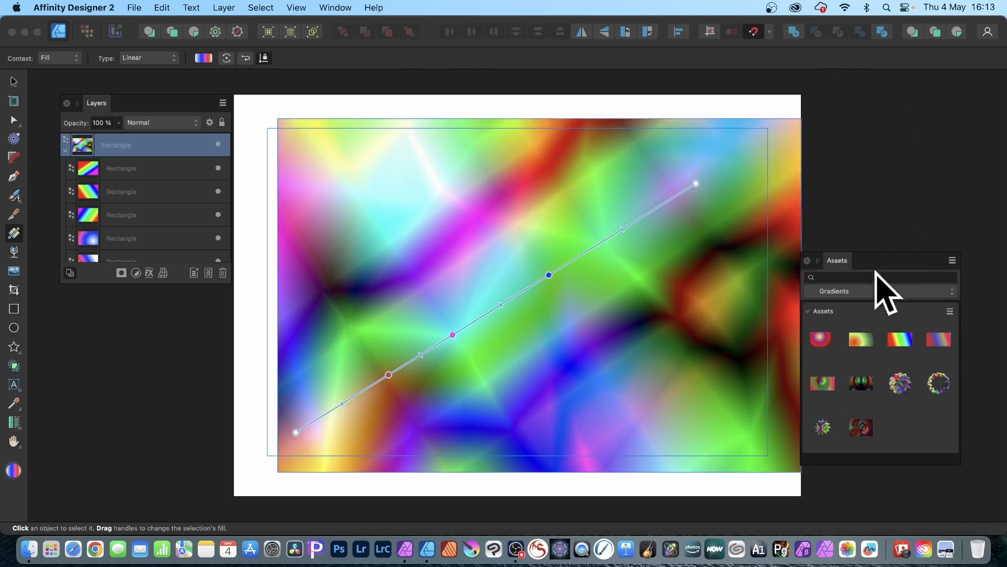
left_click_drag(844, 259, 769, 109)
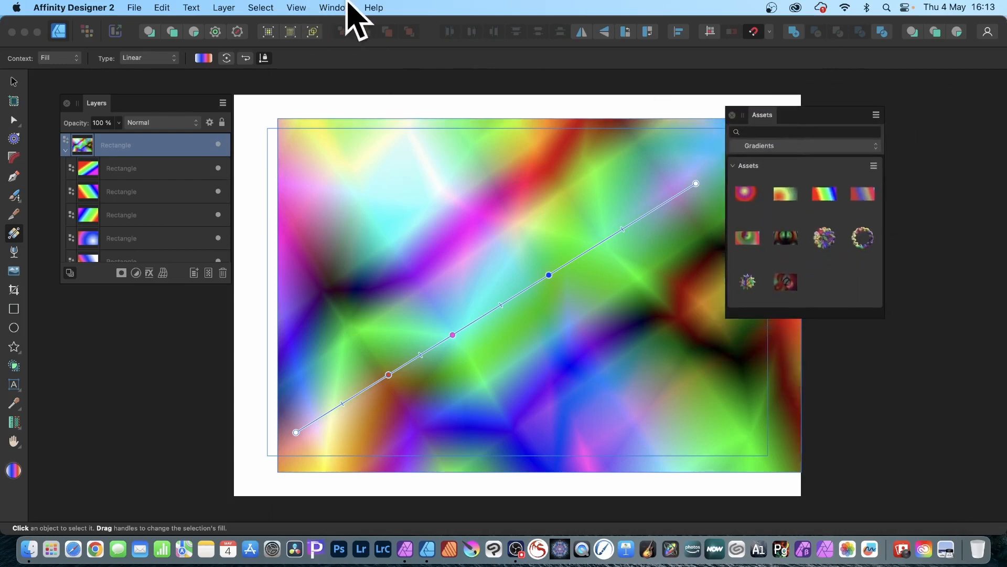
left_click(338, 7)
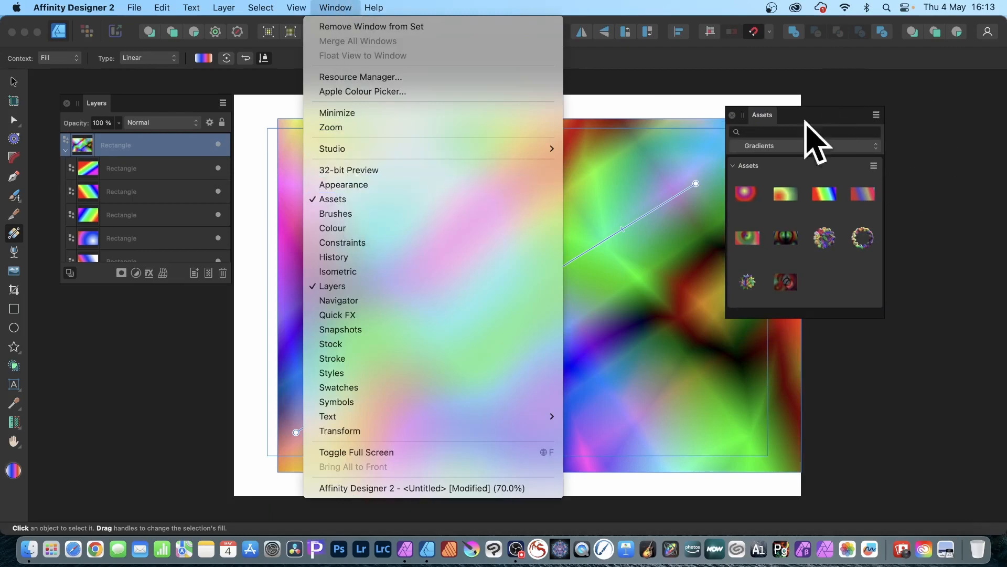
left_click(782, 131)
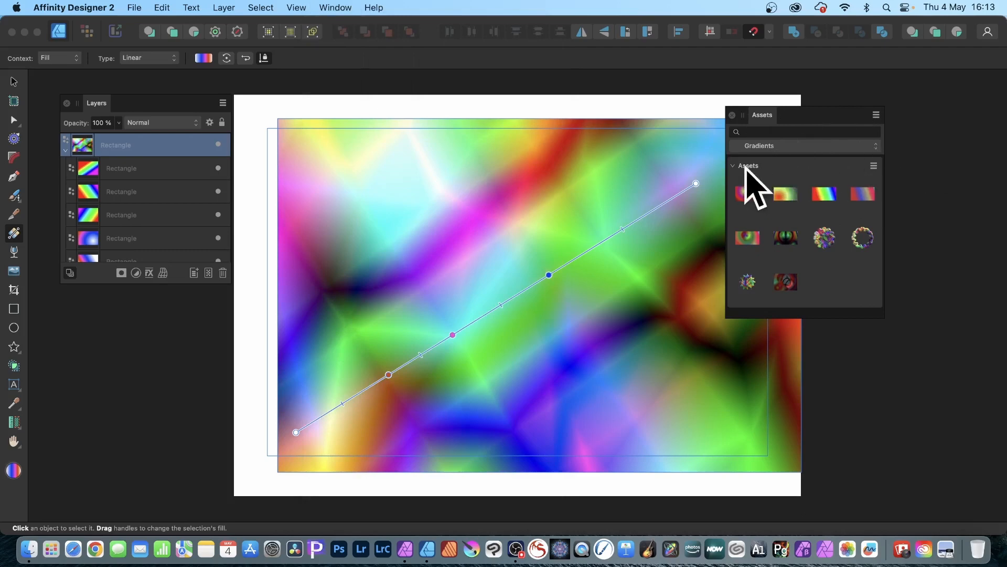
left_click(874, 166)
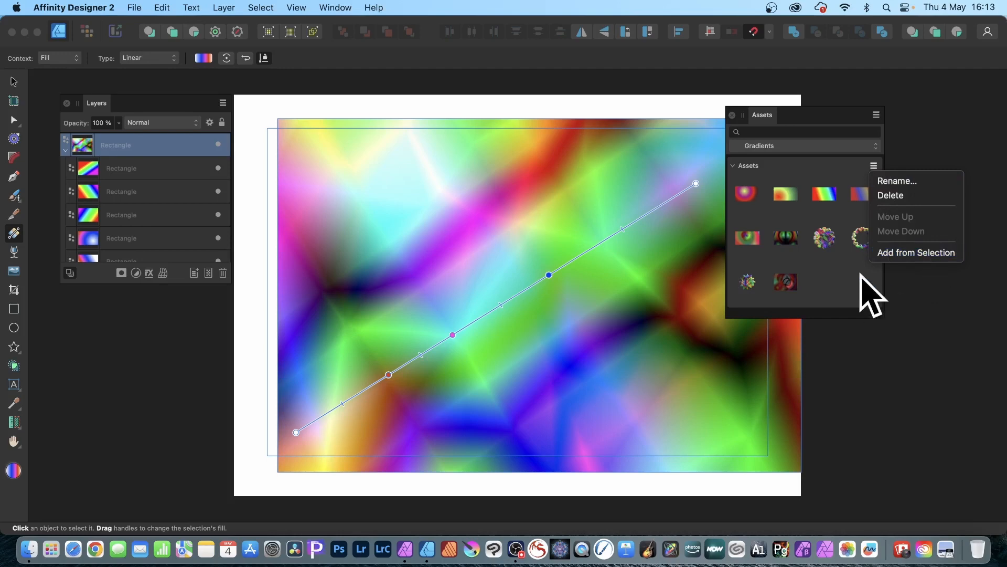
left_click(912, 254)
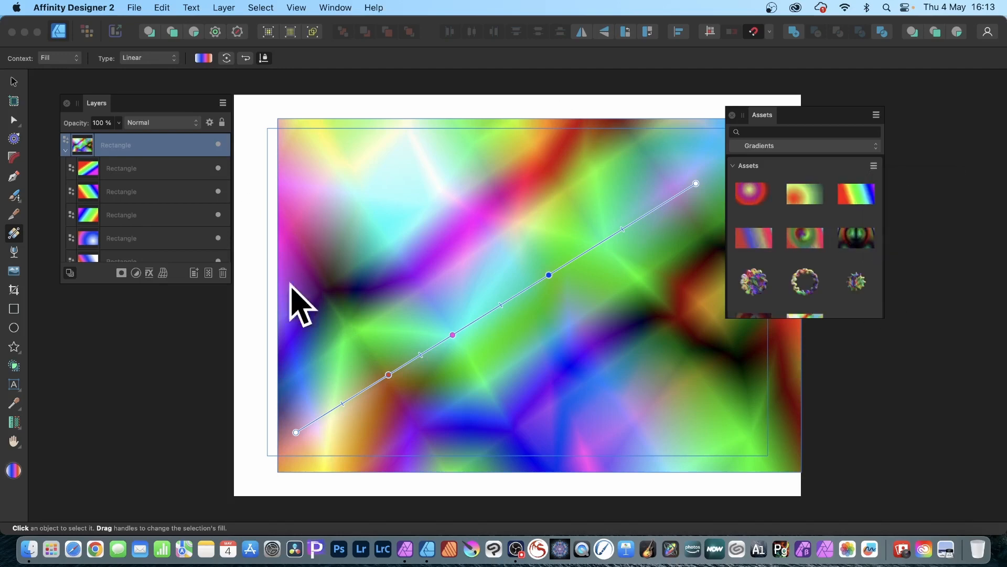
scroll(836, 242, "down", 3)
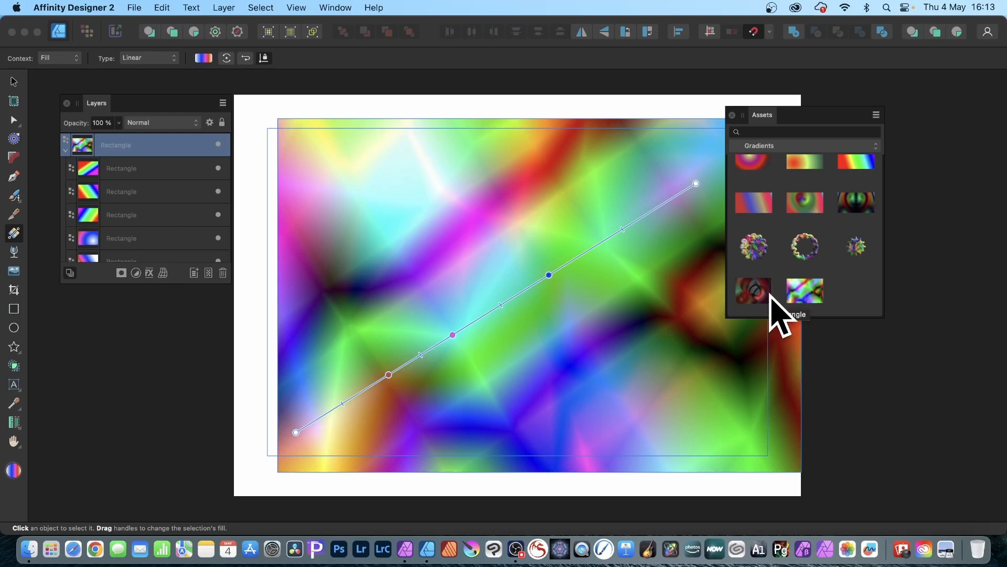
- Delete the rectangle artwork from the page and draw a large five-point star in its place
left_click(14, 82)
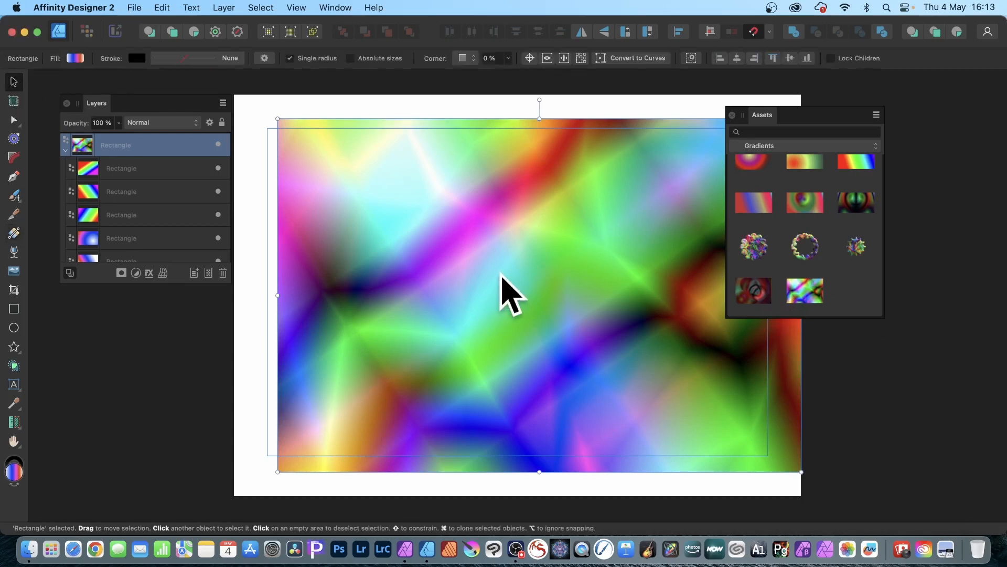
key("Delete")
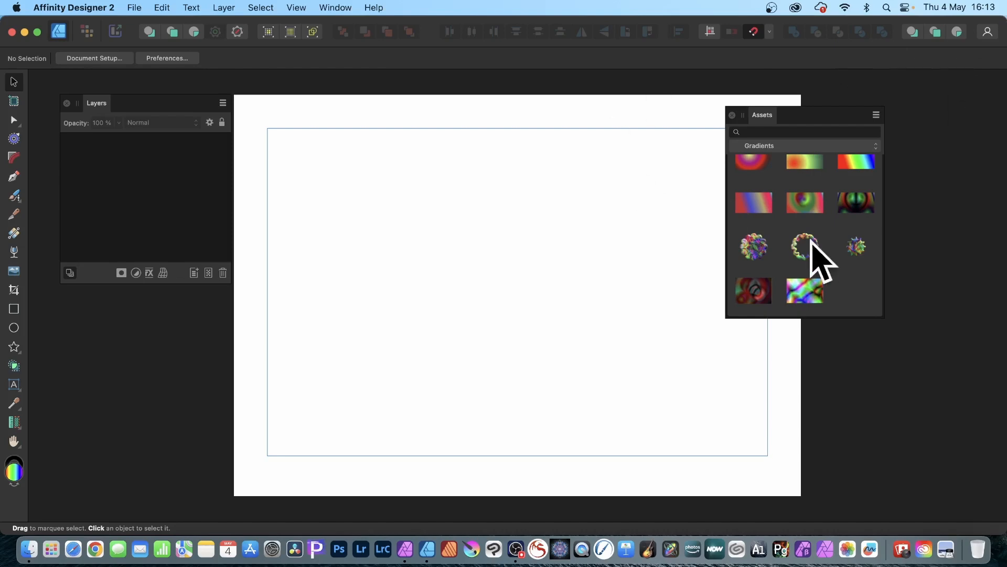
left_click(12, 348)
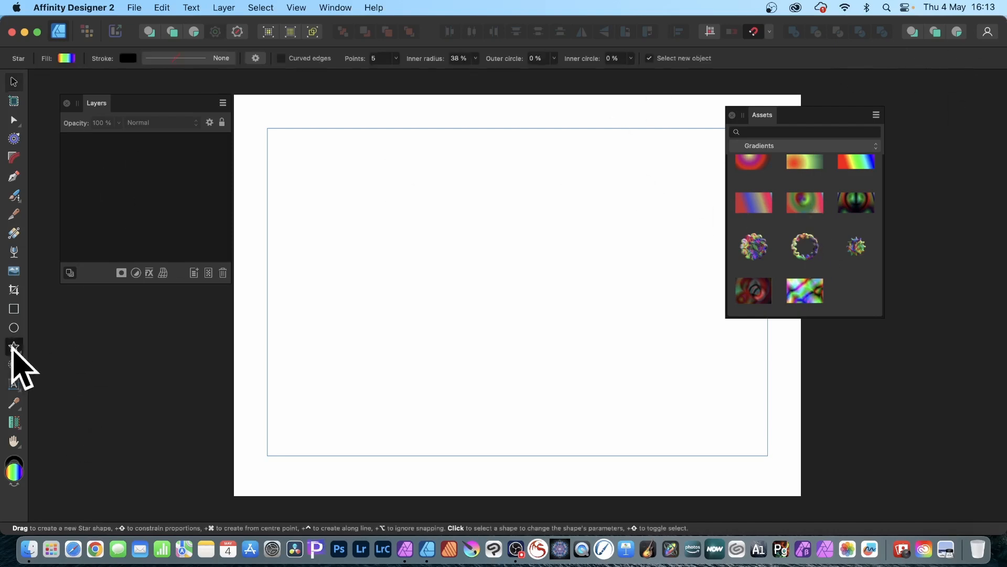
left_click(18, 349)
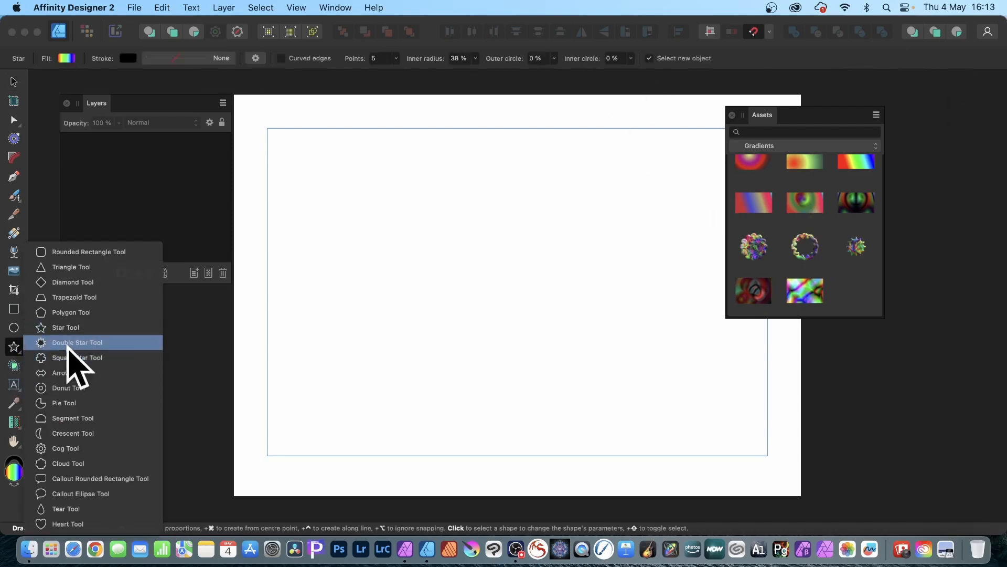
left_click(74, 328)
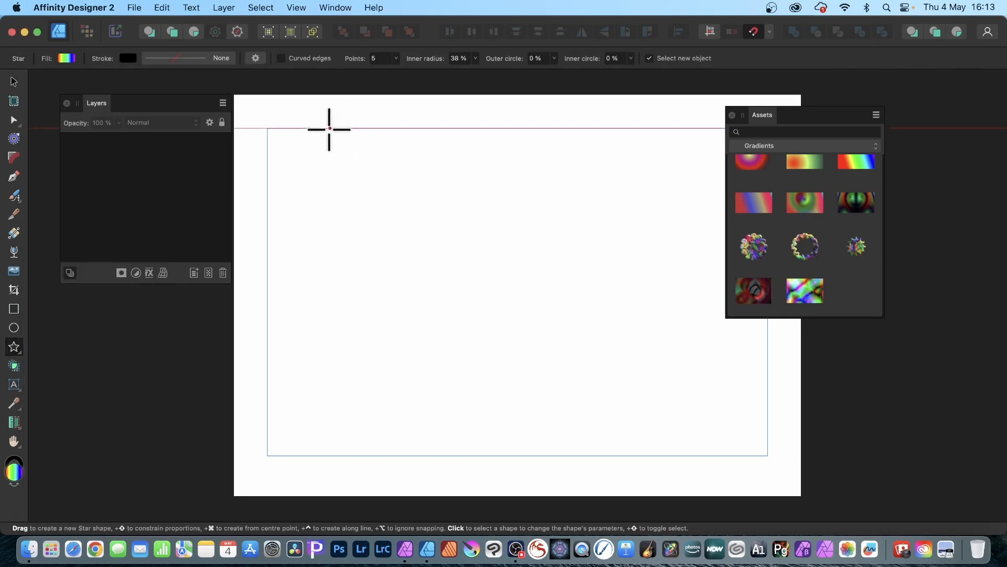
left_click_drag(317, 113, 677, 415)
left_click_drag(687, 436, 701, 455)
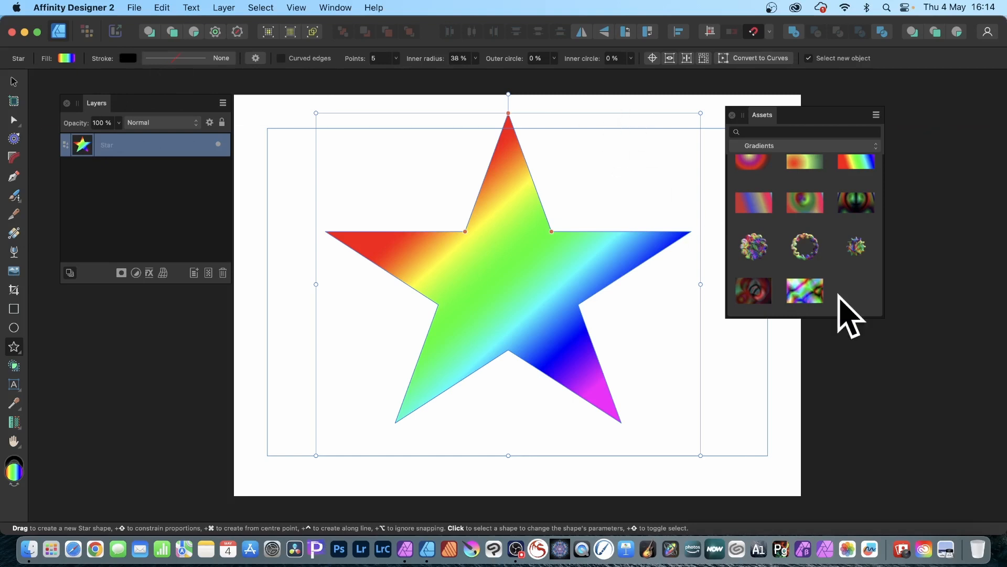
left_click_drag(813, 295, 721, 347)
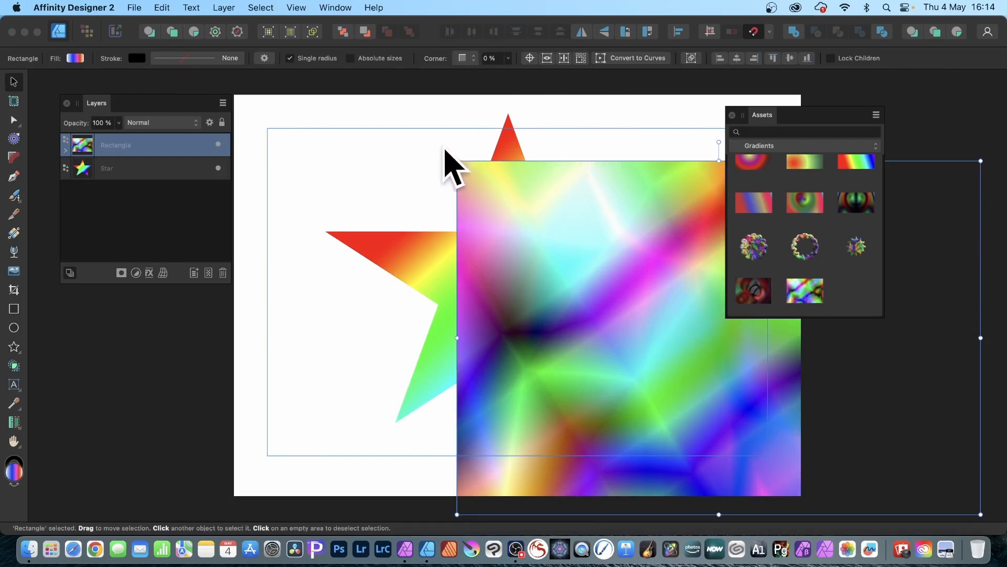
key("alt")
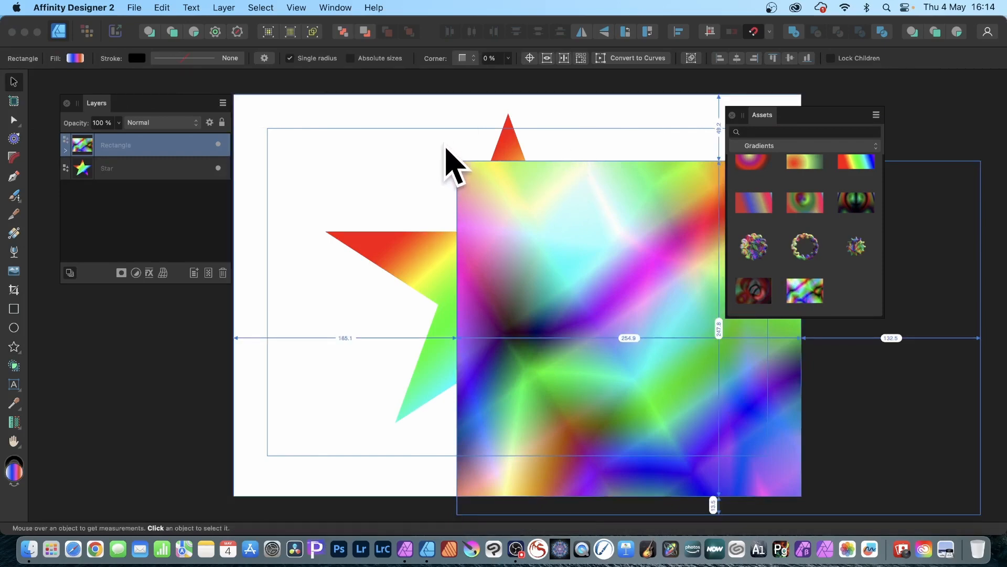
key("super+z")
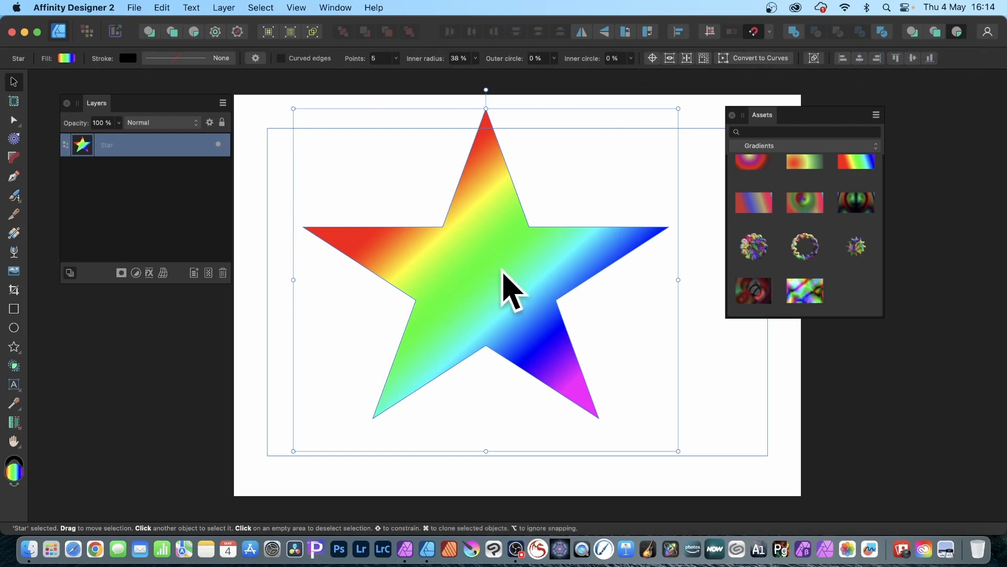
- Insert the saved gradient asset inside the selected star and move the star to the page's upper-left corner
left_click_drag(817, 289, 494, 278)
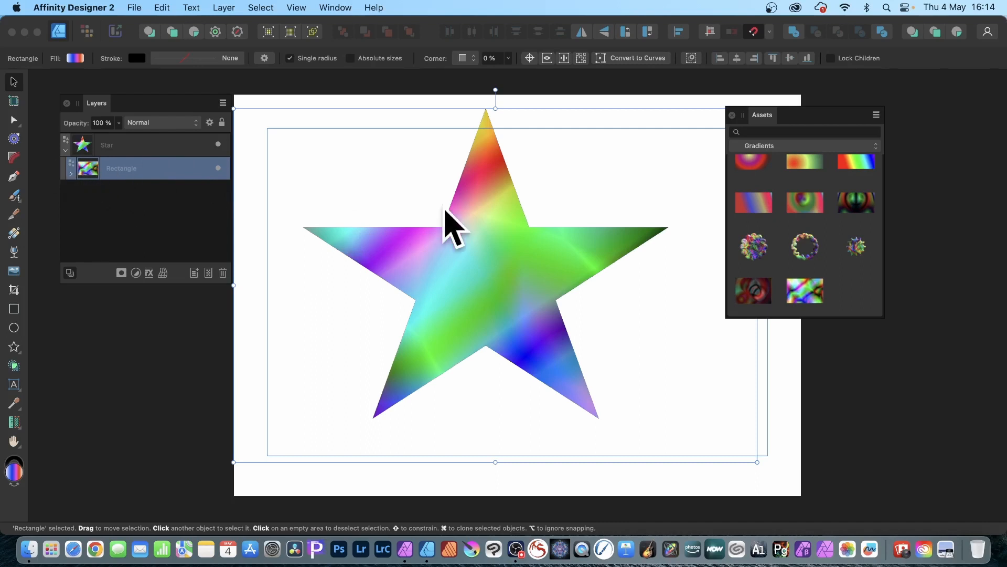
left_click(84, 142)
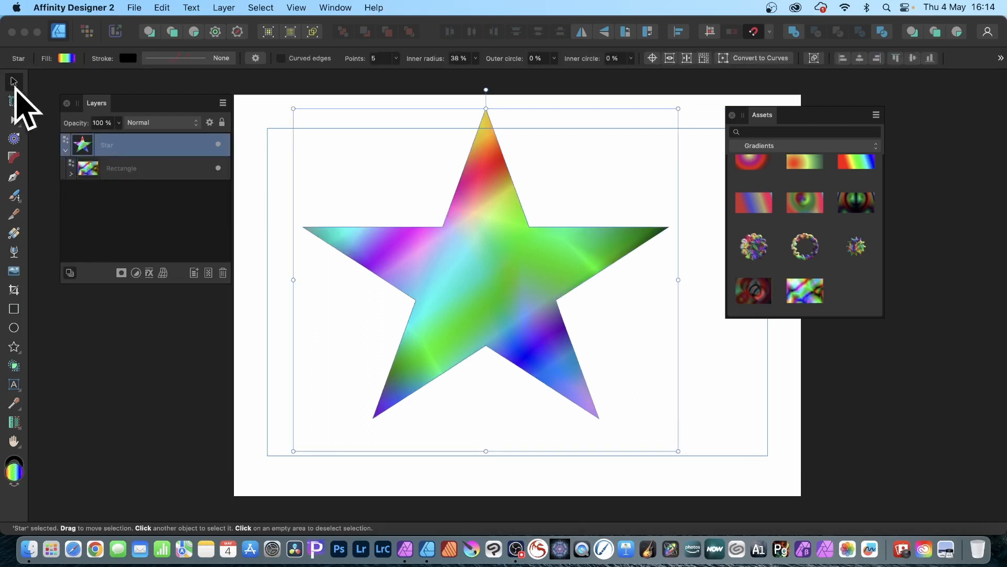
left_click_drag(501, 305, 332, 190)
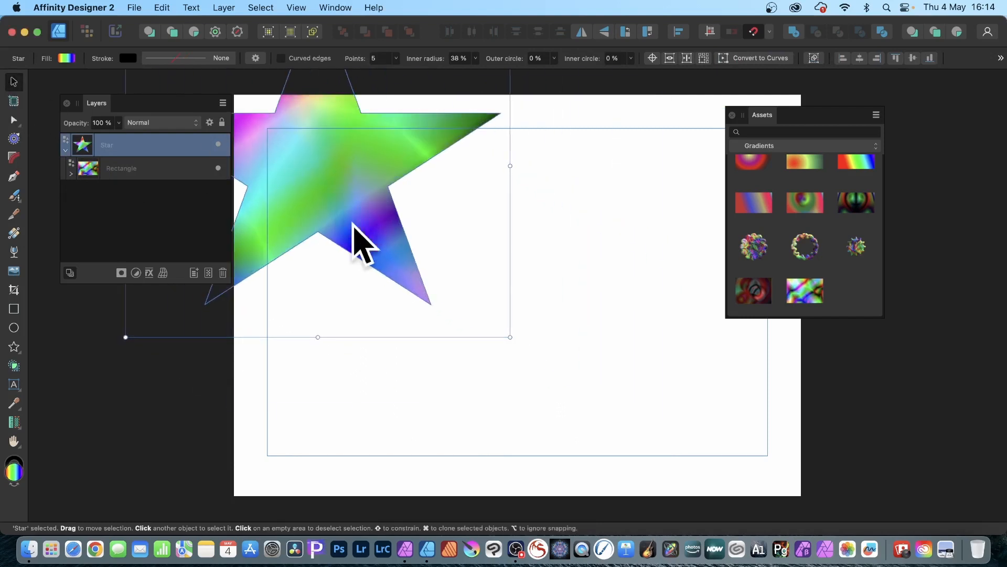
- Draw a large ellipse in the page's lower-right area and insert the saved gradient asset inside it
left_click(14, 328)
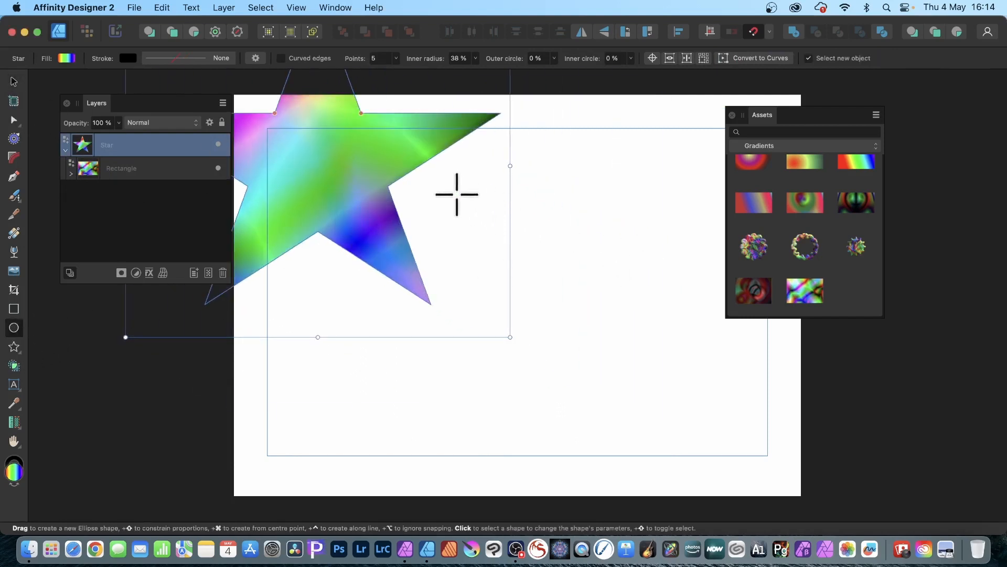
left_click_drag(457, 194, 746, 455)
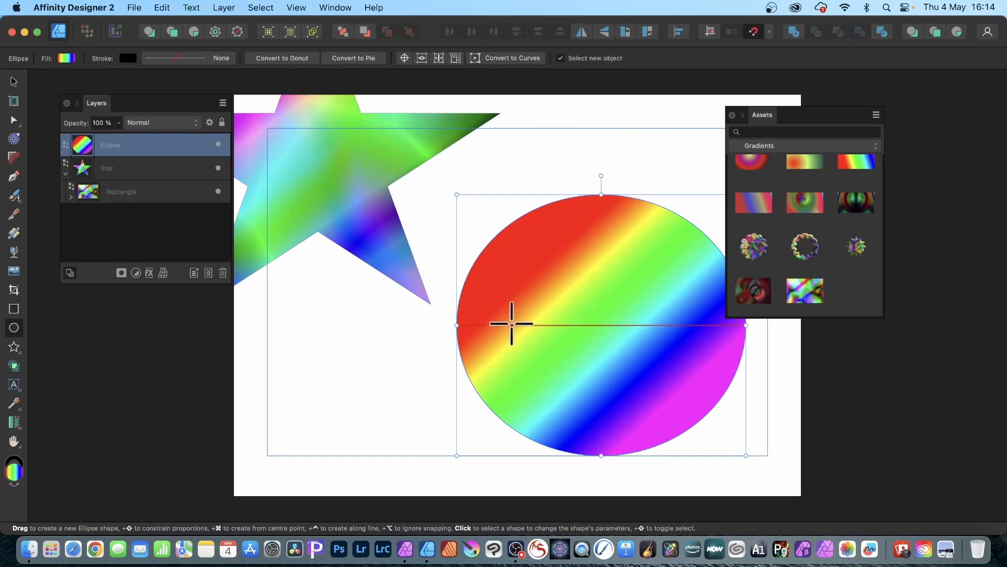
left_click_drag(762, 115, 834, 108)
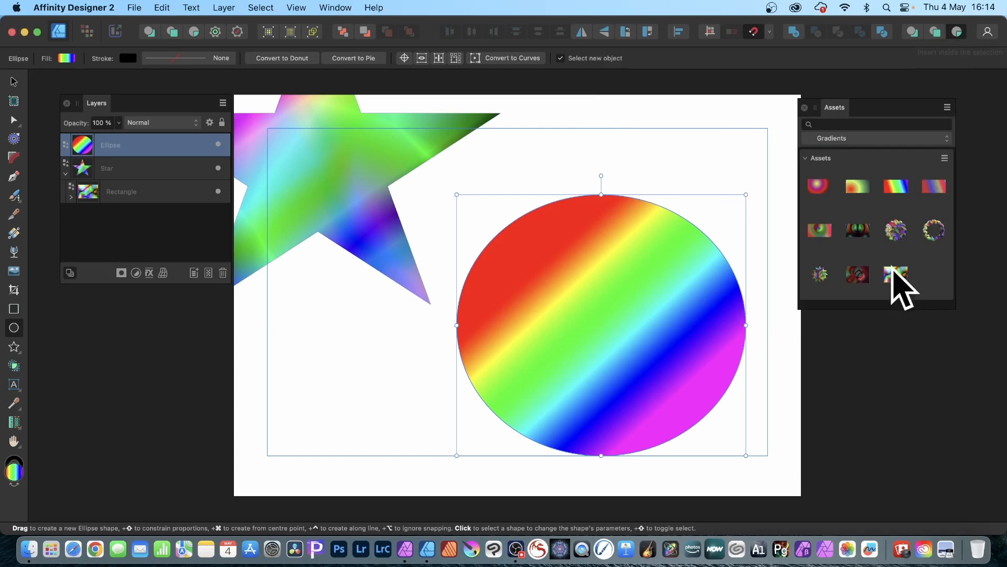
left_click_drag(891, 274, 641, 314)
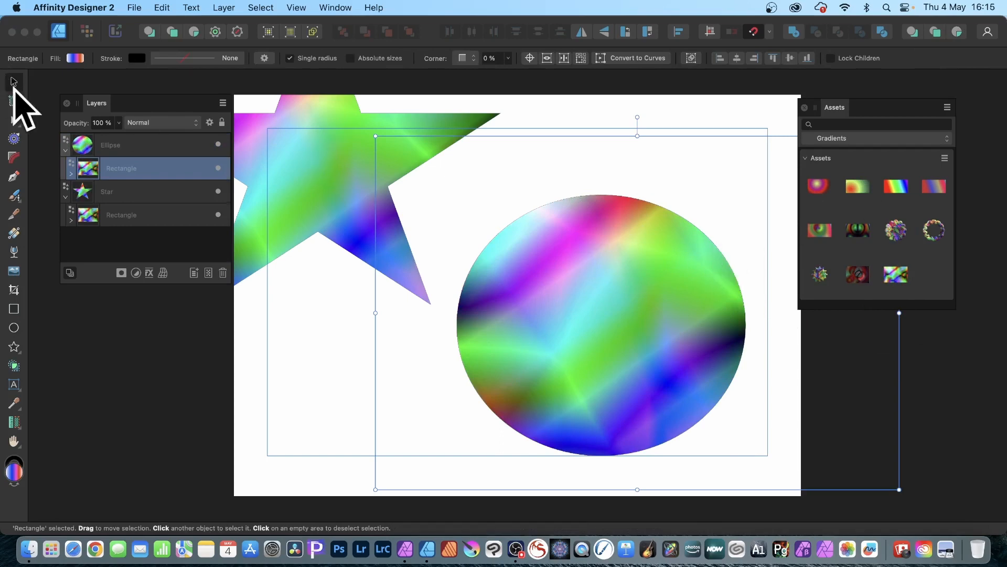
- Delete the filled ellipse and move the star back fully onto the page
left_click(501, 255)
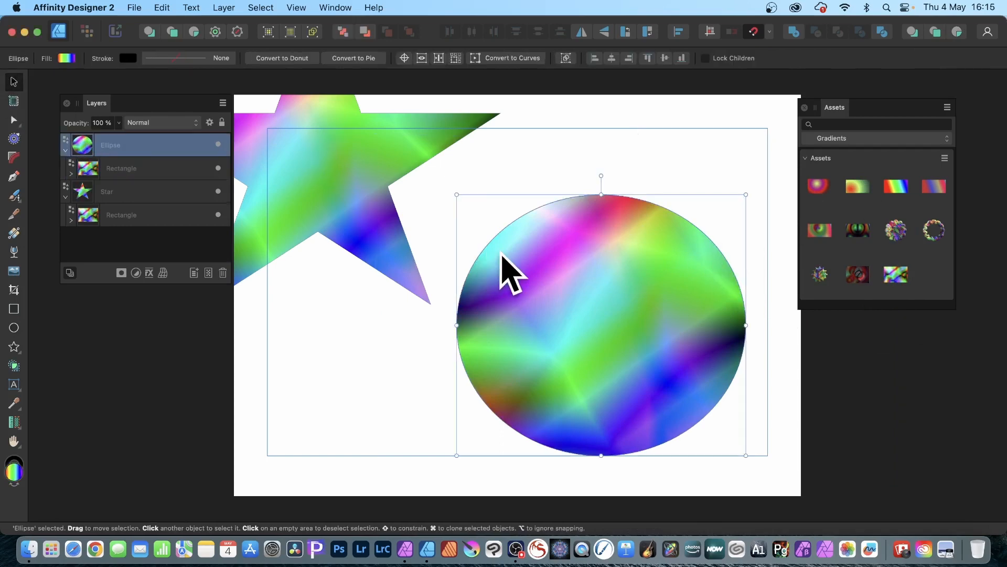
key("Delete")
left_click_drag(354, 155, 494, 253)
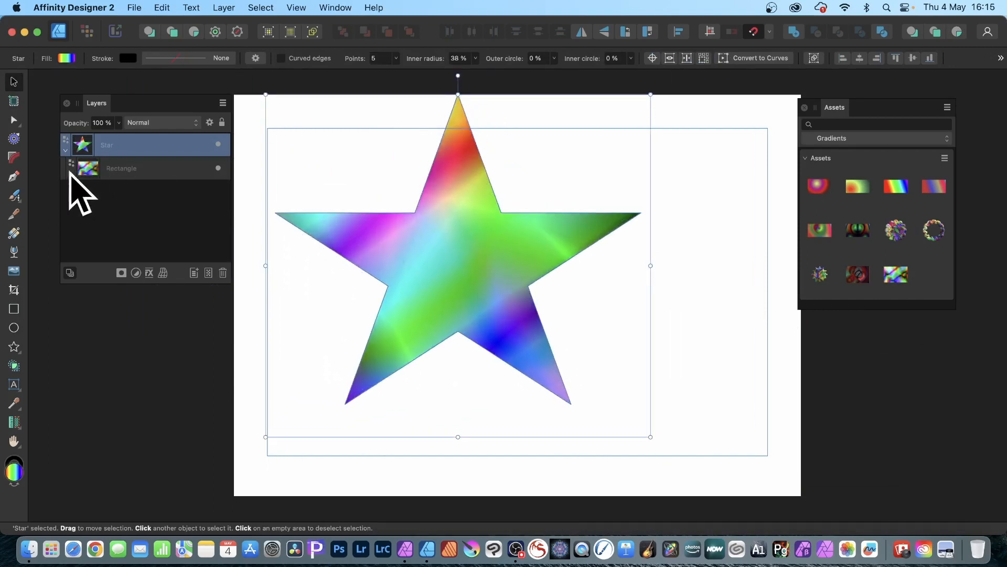
- Redraw the linear gradient of the topmost layer nested in the star's rectangle, from the star's lower left steeply to its upper right
left_click(71, 175)
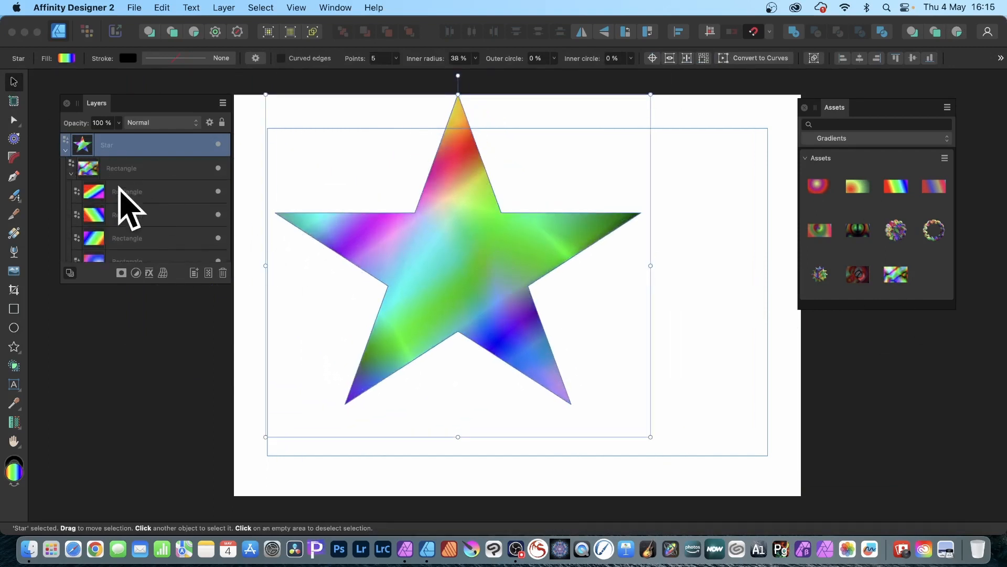
left_click(119, 189)
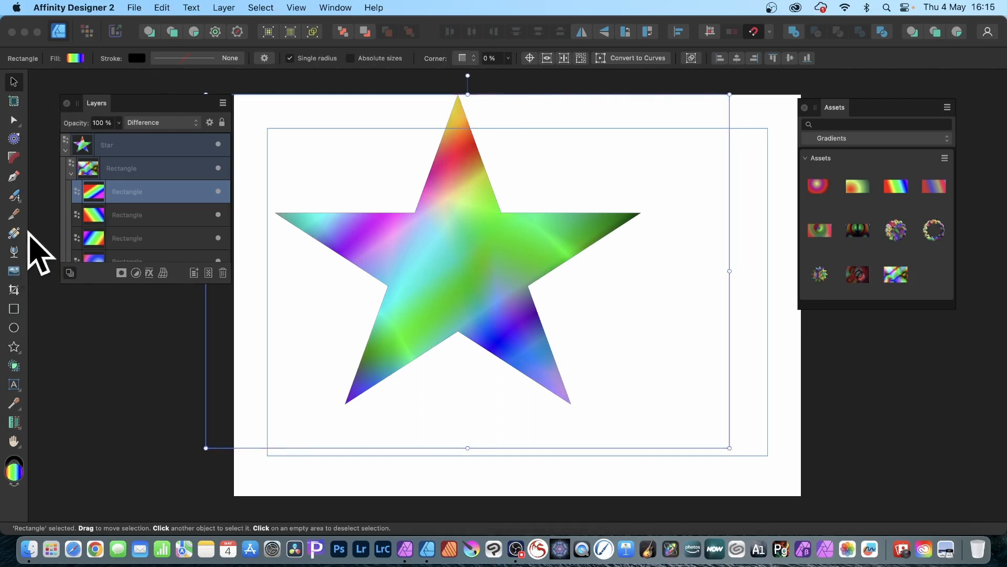
left_click(15, 237)
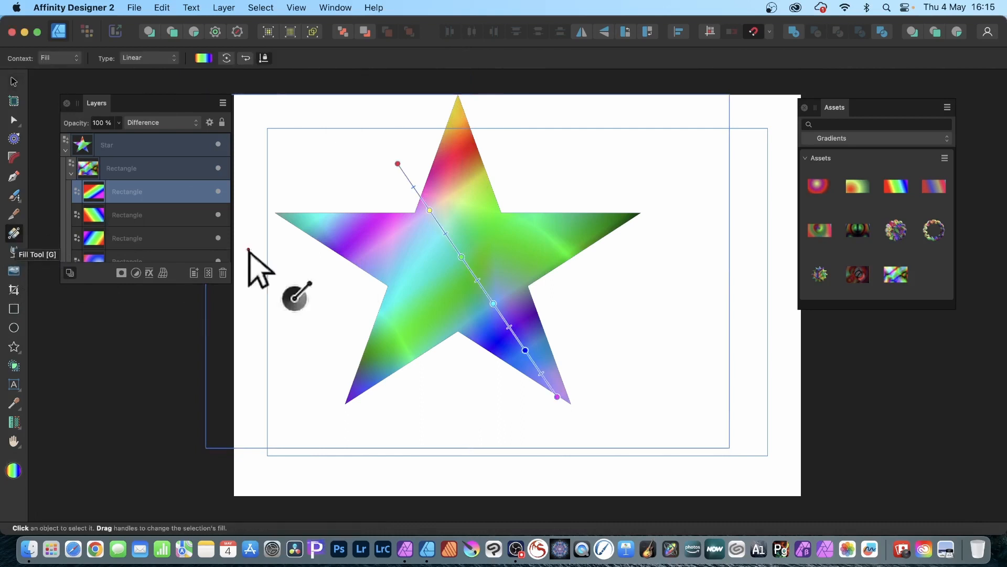
left_click_drag(418, 378, 517, 144)
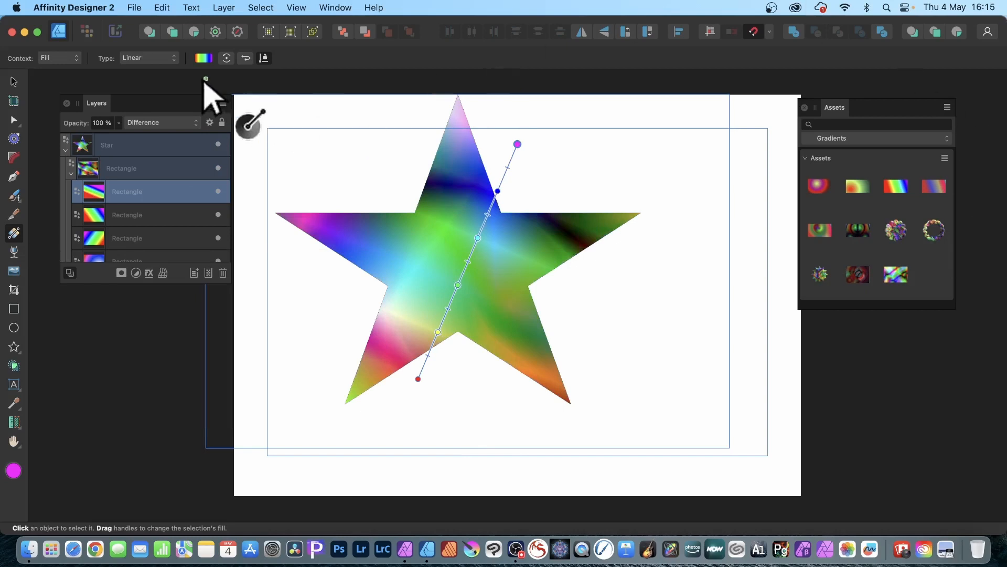
- Make this layer's gradient Radial, move its red centre up into the star and shift the cyan stop onto the green one
left_click(138, 59)
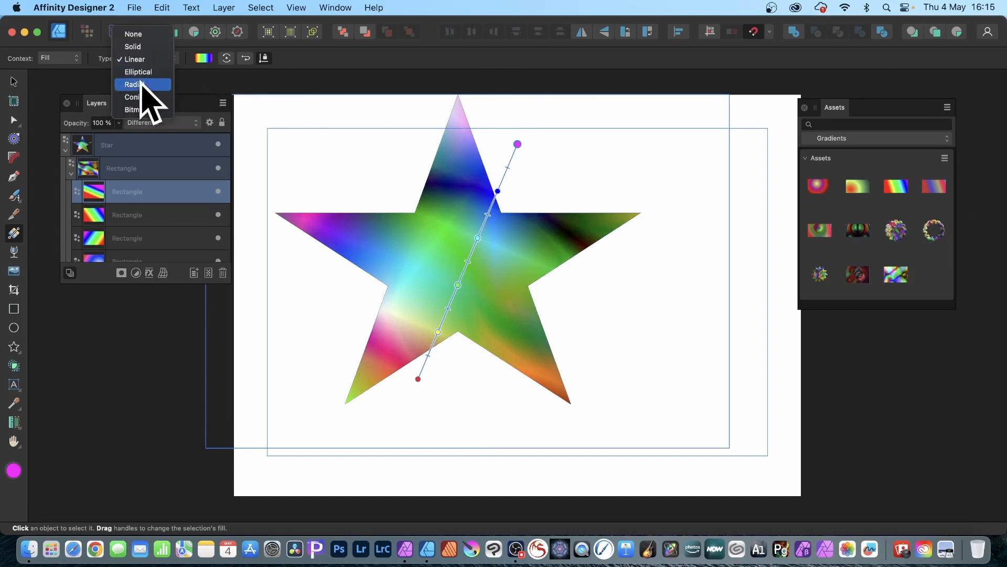
left_click(141, 85)
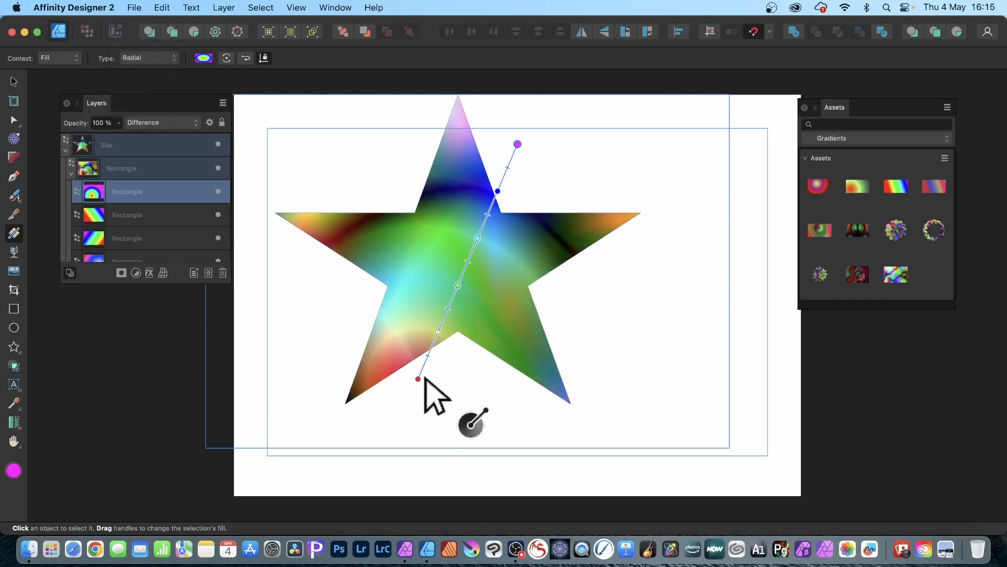
left_click_drag(420, 379, 407, 301)
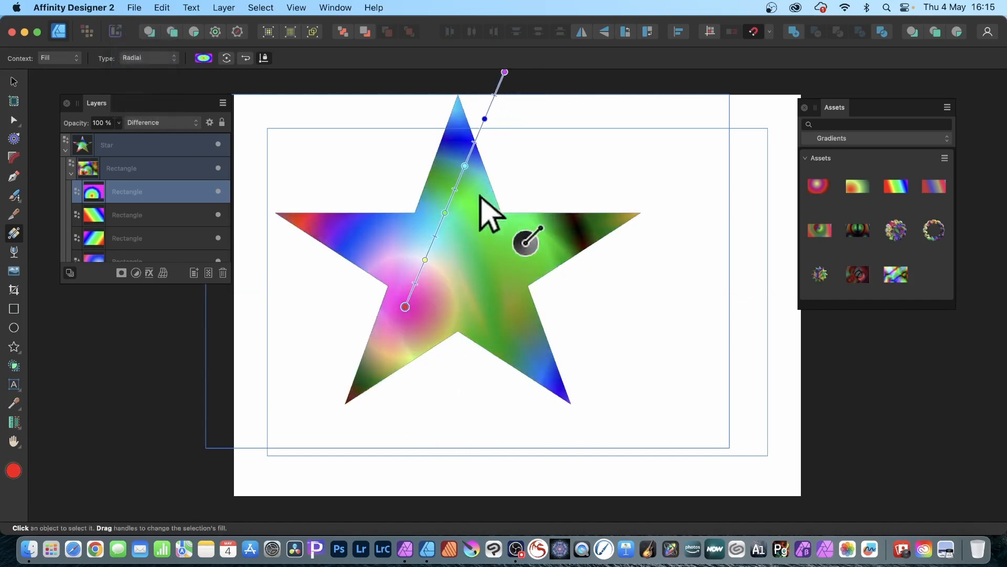
left_click_drag(466, 168, 441, 205)
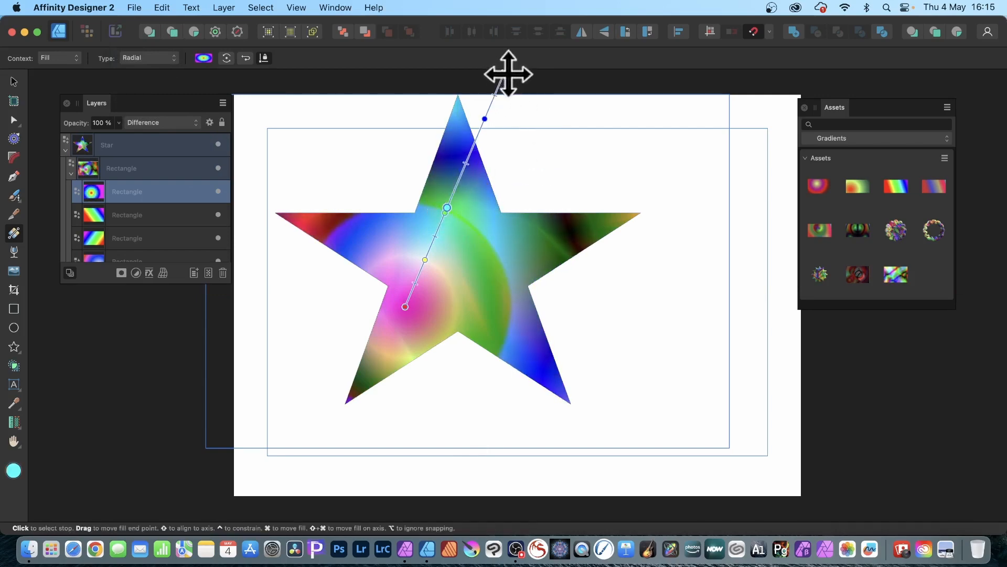
- Swing the outer end of the topmost nested layer's radial gradient out past the star's upper right edge, and select the Star layer
left_click_drag(508, 74, 607, 128)
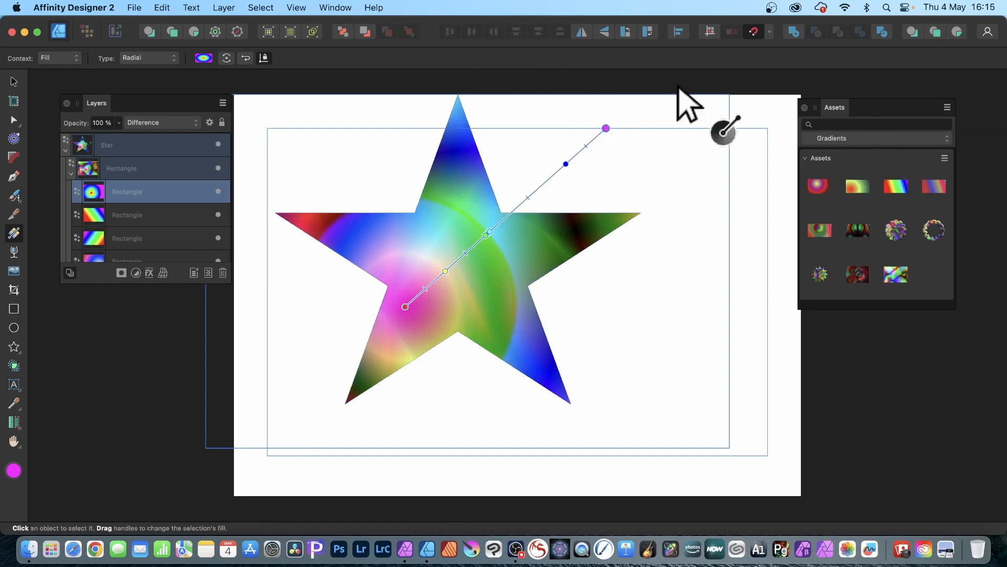
left_click(117, 168)
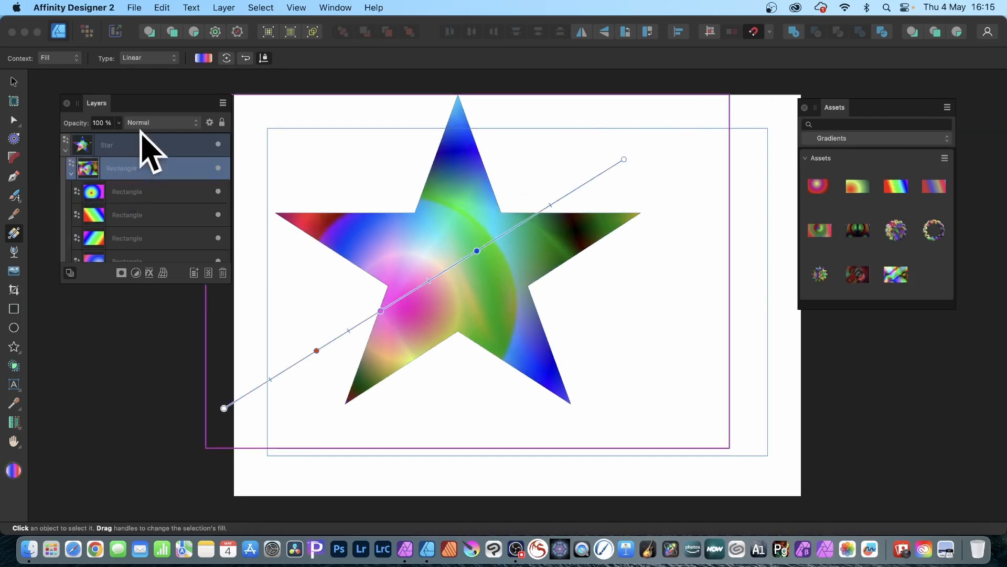
left_click(85, 146)
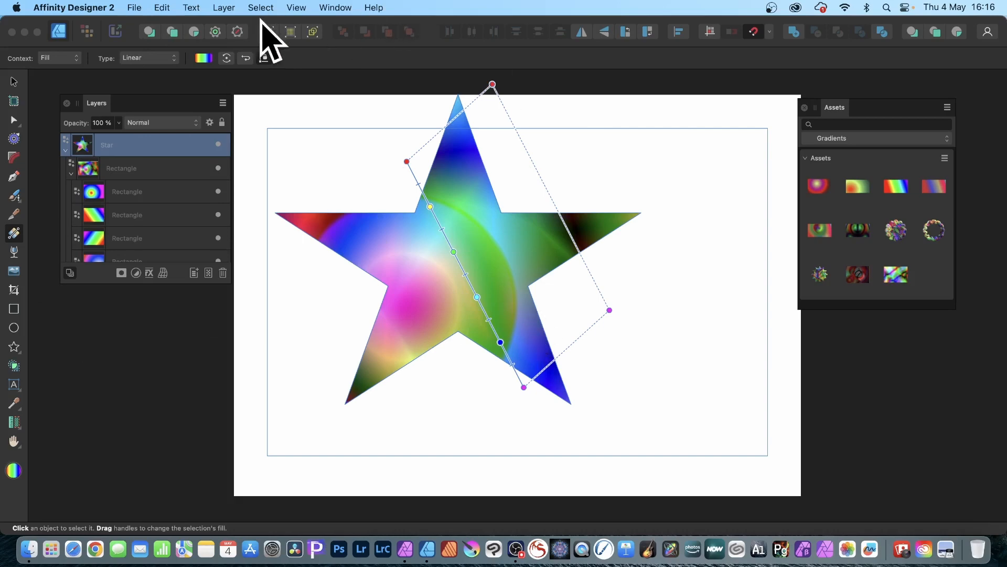
- Open the document in Affinity Photo and display the Gradients category of the assets
left_click(131, 8)
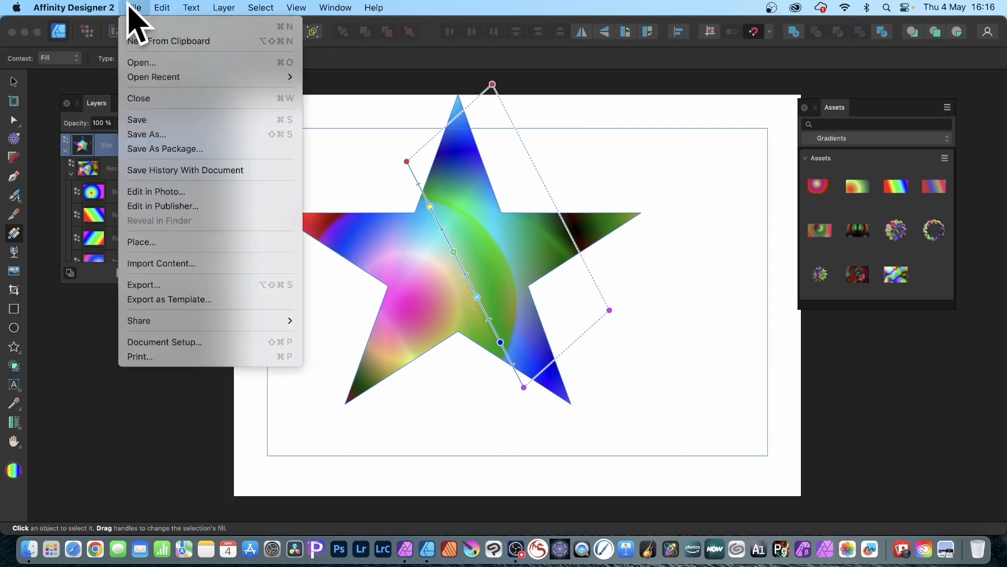
left_click(155, 192)
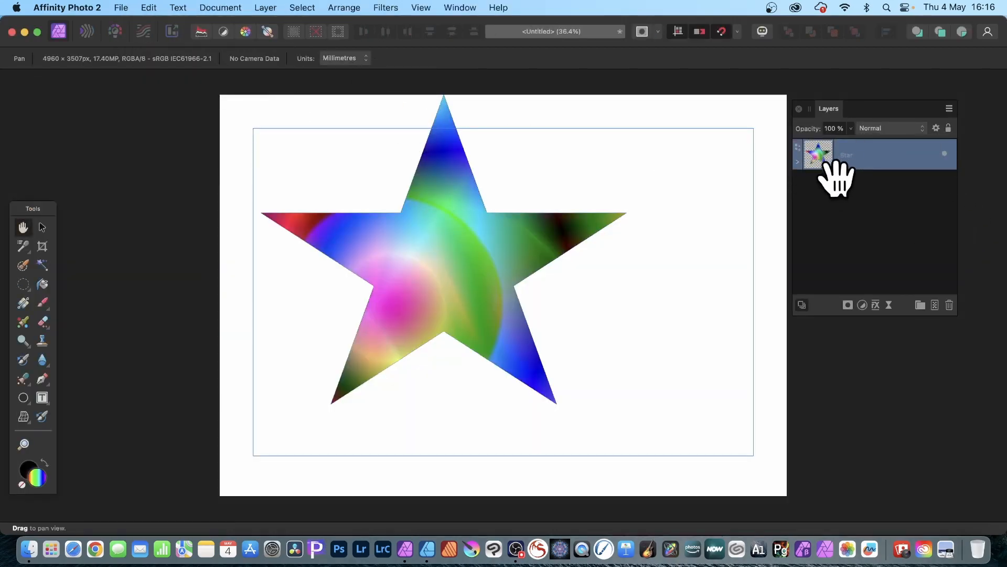
left_click(460, 7)
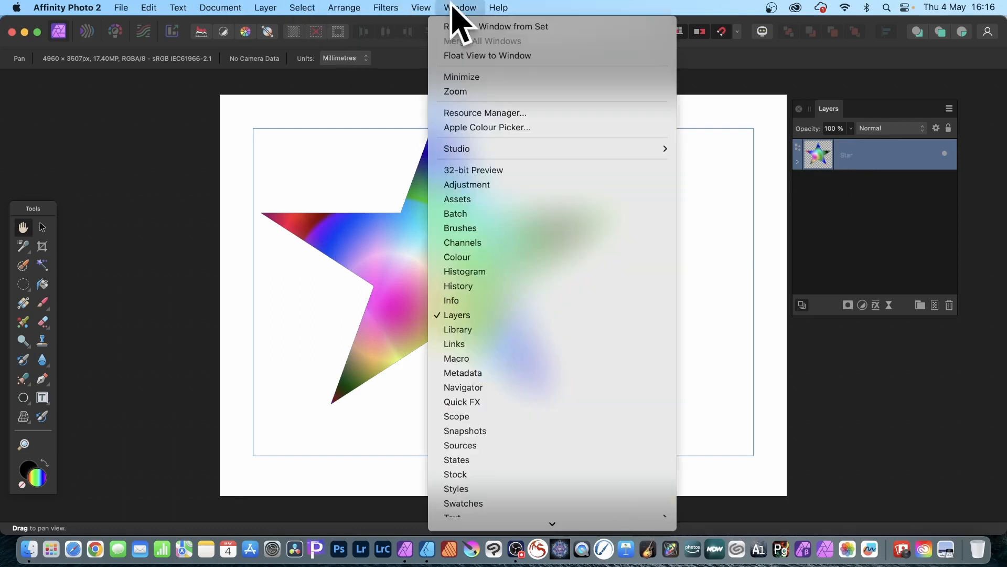
left_click(478, 200)
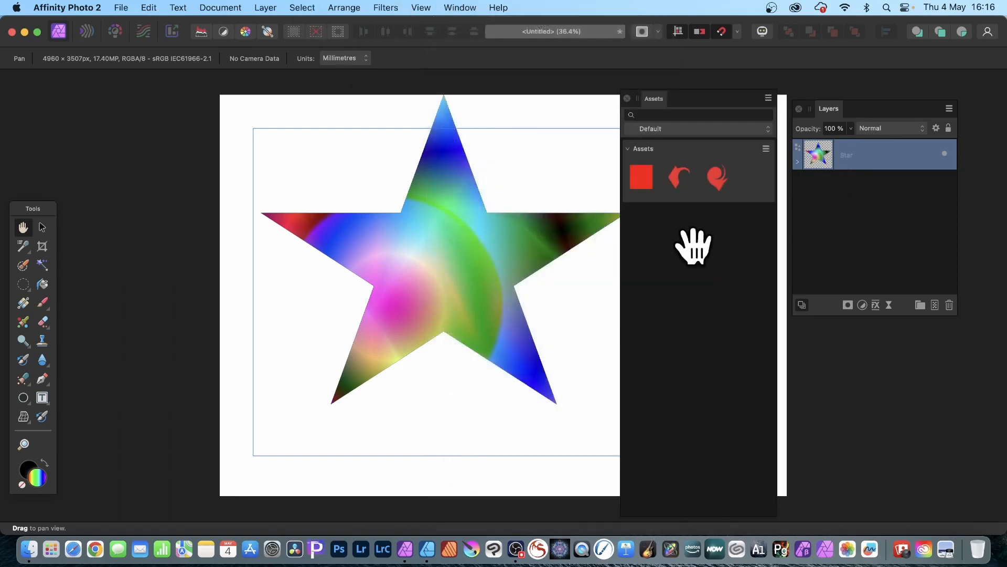
left_click(690, 130)
left_click(683, 154)
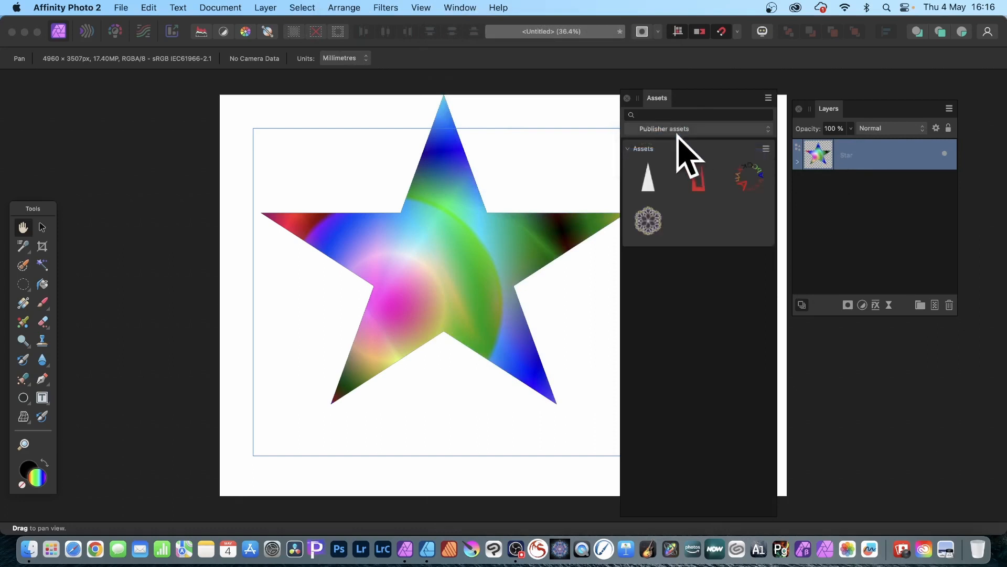
left_click(680, 134)
left_click(680, 120)
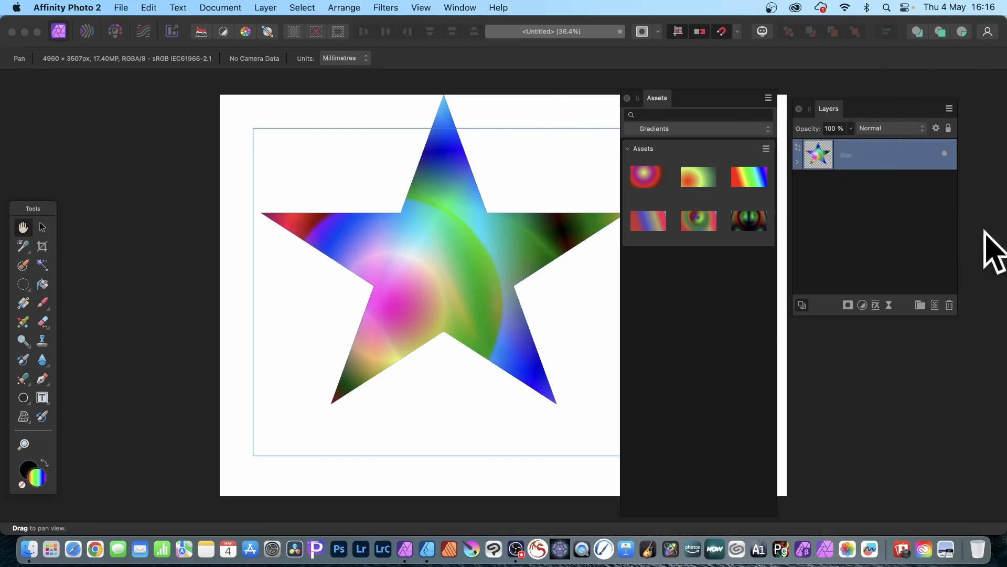
- Add the rectangle nested in the star to the Gradients assets
left_click_drag(837, 109, 563, 113)
left_click(517, 169)
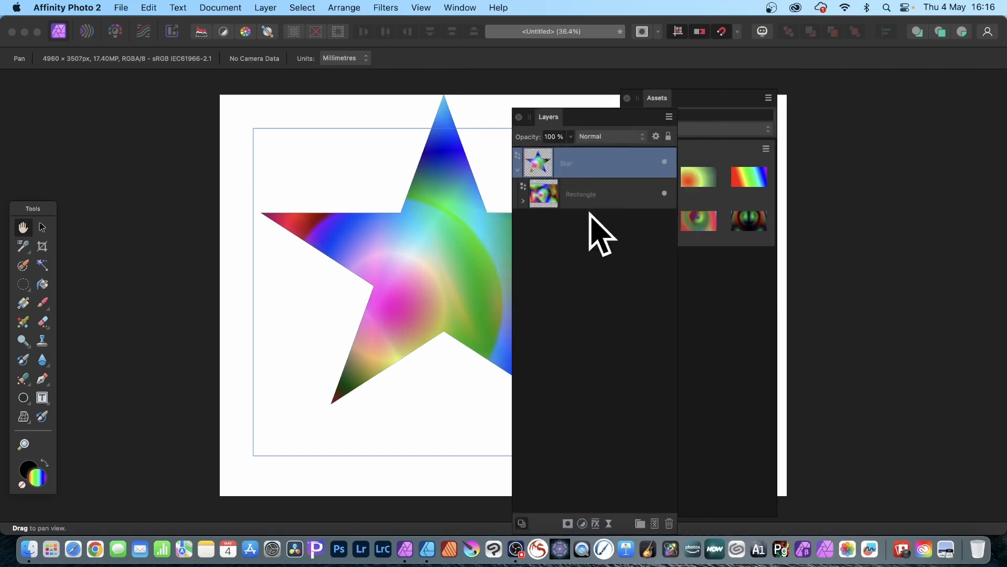
left_click(546, 201)
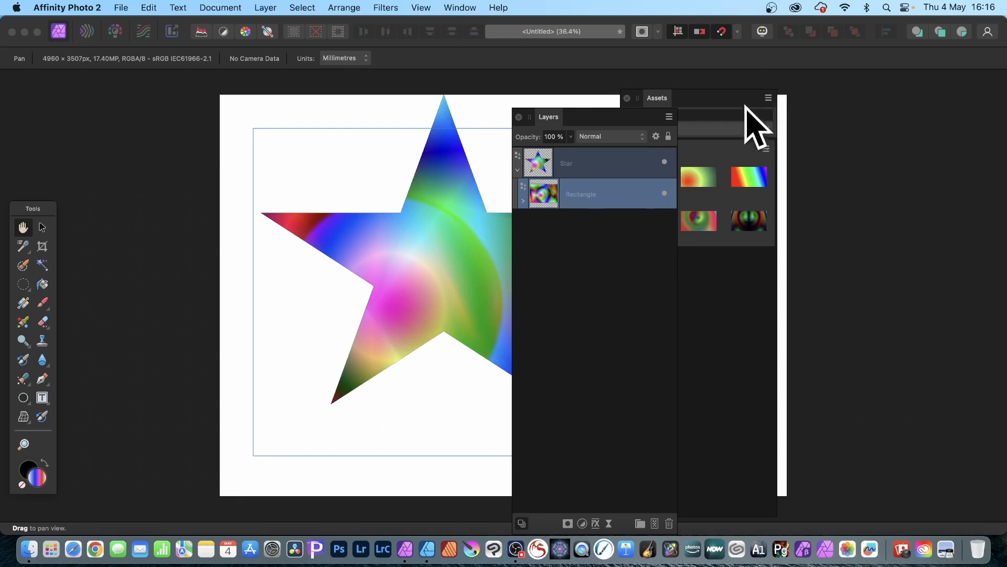
left_click_drag(683, 102, 733, 95)
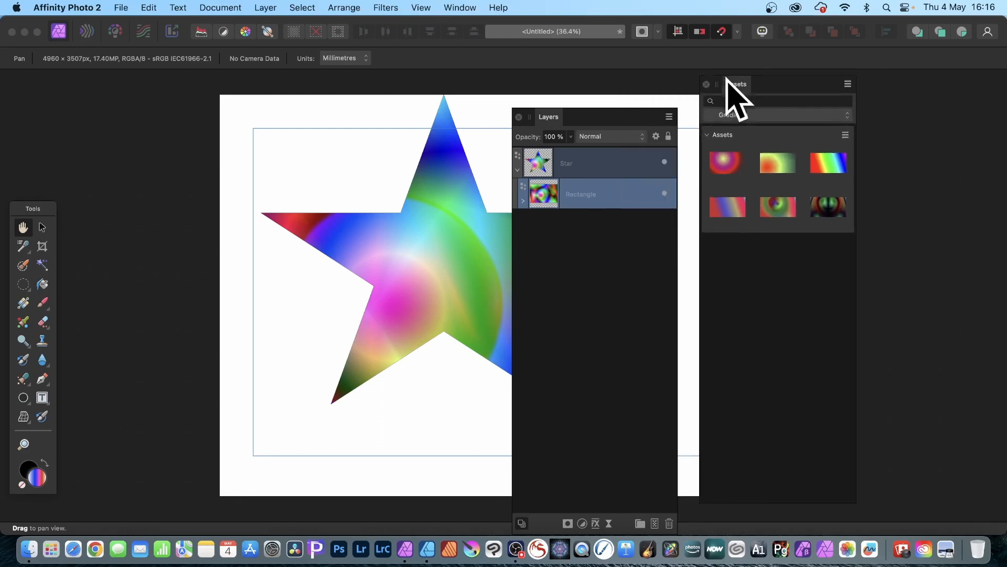
left_click(844, 136)
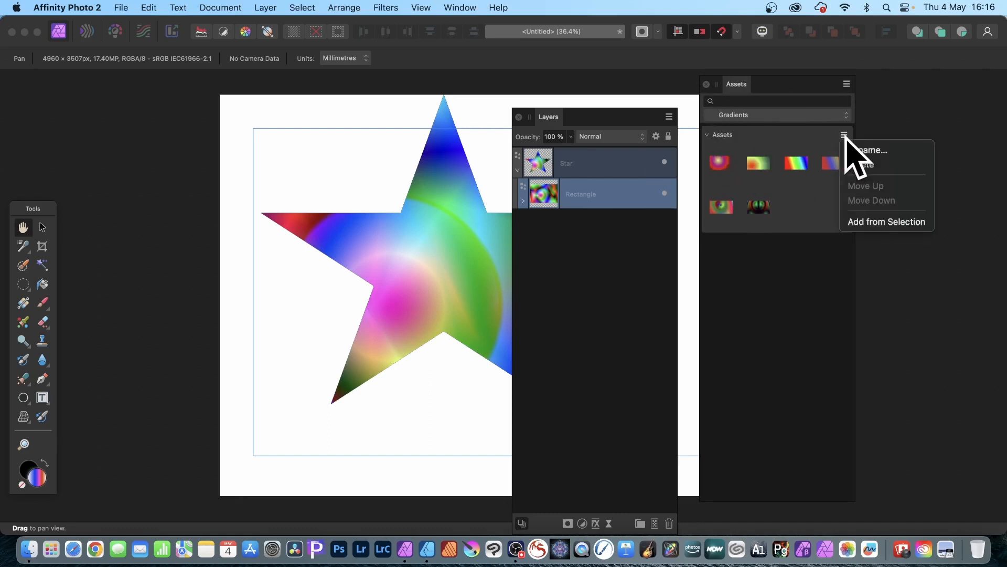
left_click(883, 223)
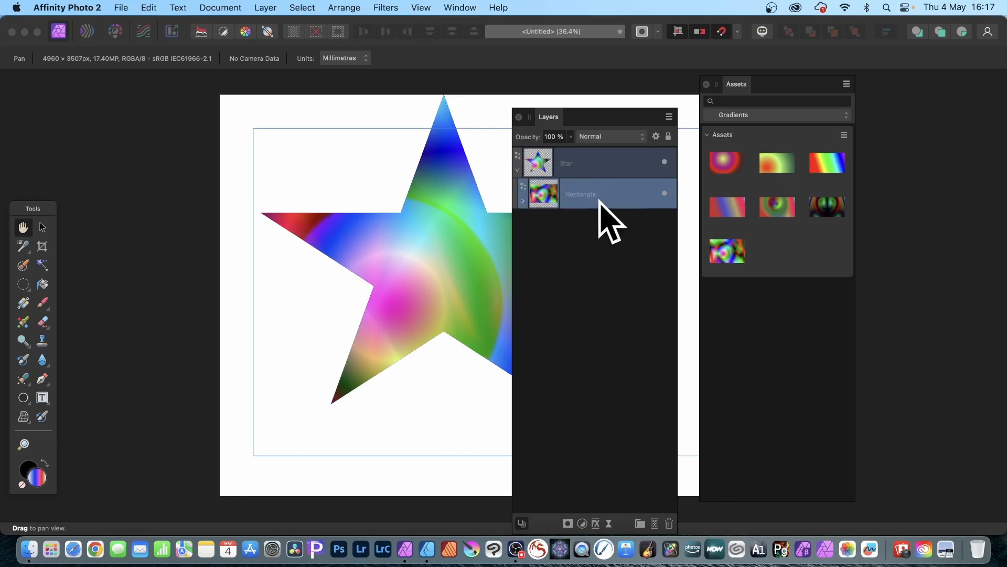
- Add a live Twirl filter to the nested rectangle with angle 403.5° and radius 1024 px, centred in the star's left half
left_click(265, 7)
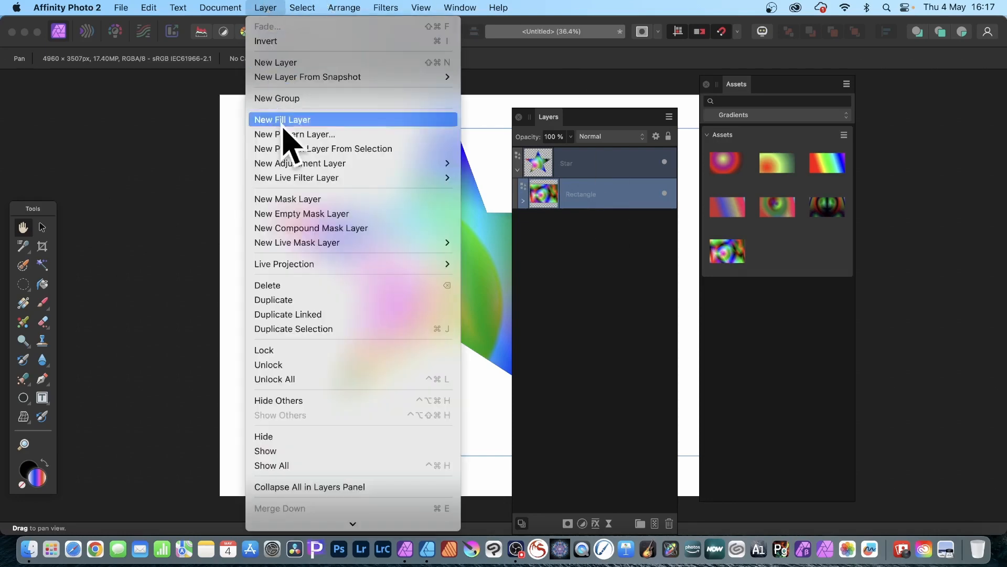
mouse_move(288, 180)
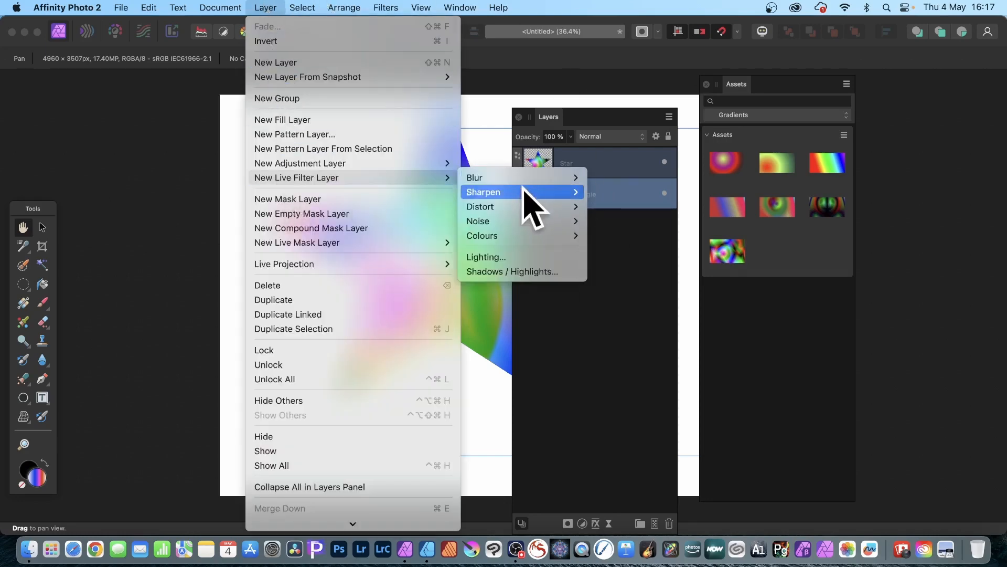
mouse_move(519, 207)
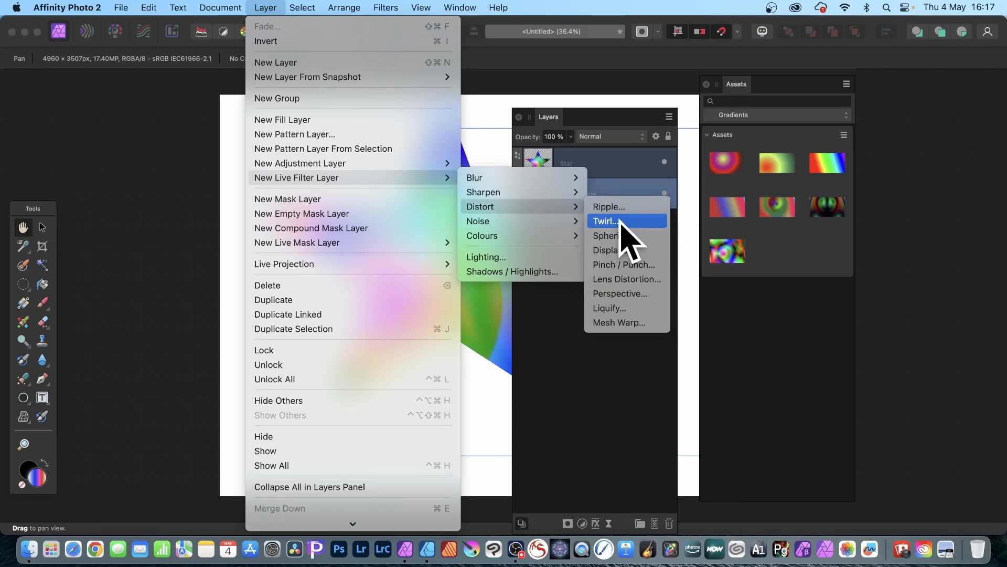
left_click(609, 221)
left_click_drag(915, 404, 568, 184)
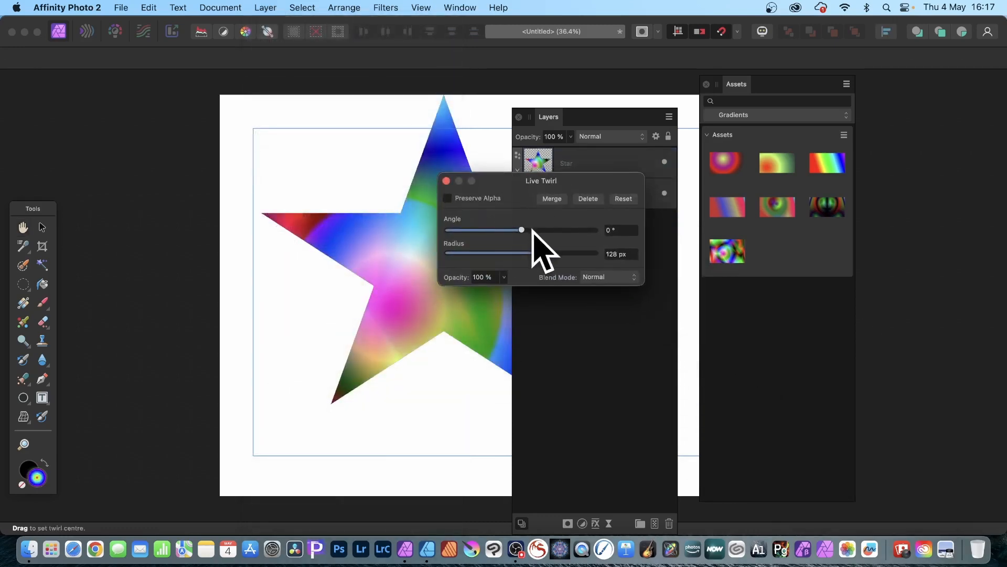
left_click_drag(531, 231, 596, 256)
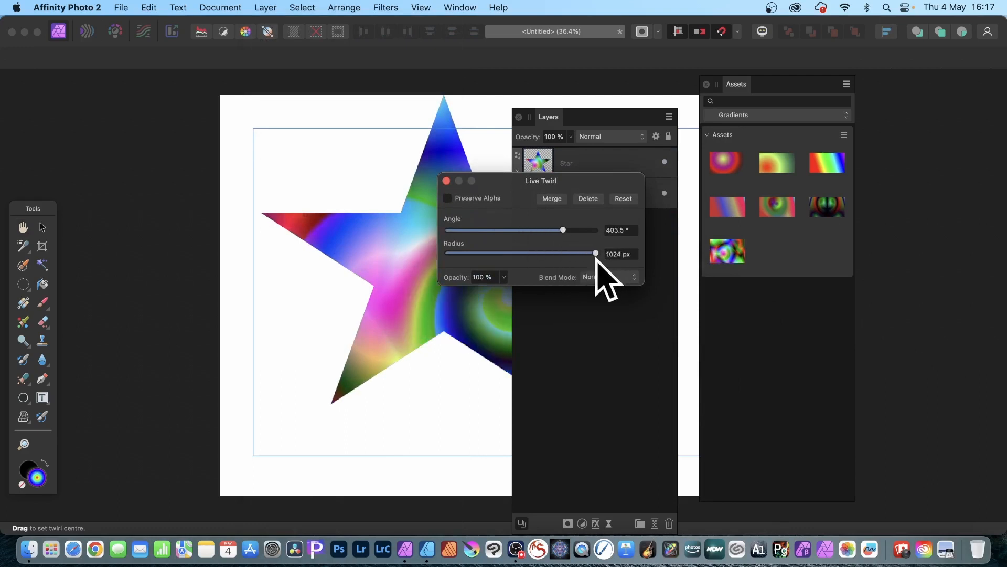
left_click_drag(502, 315, 385, 244)
left_click_drag(488, 183, 571, 202)
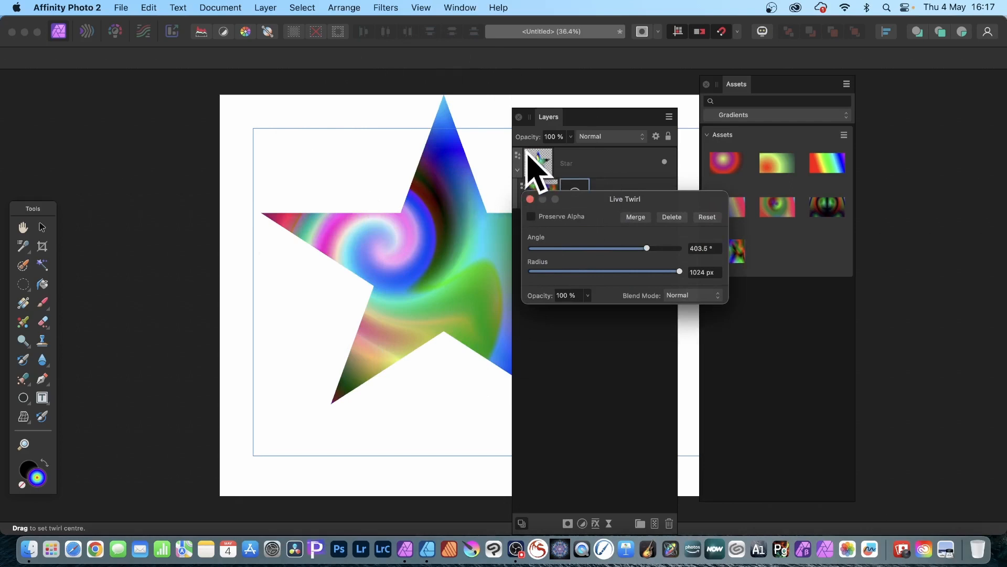
left_click(530, 199)
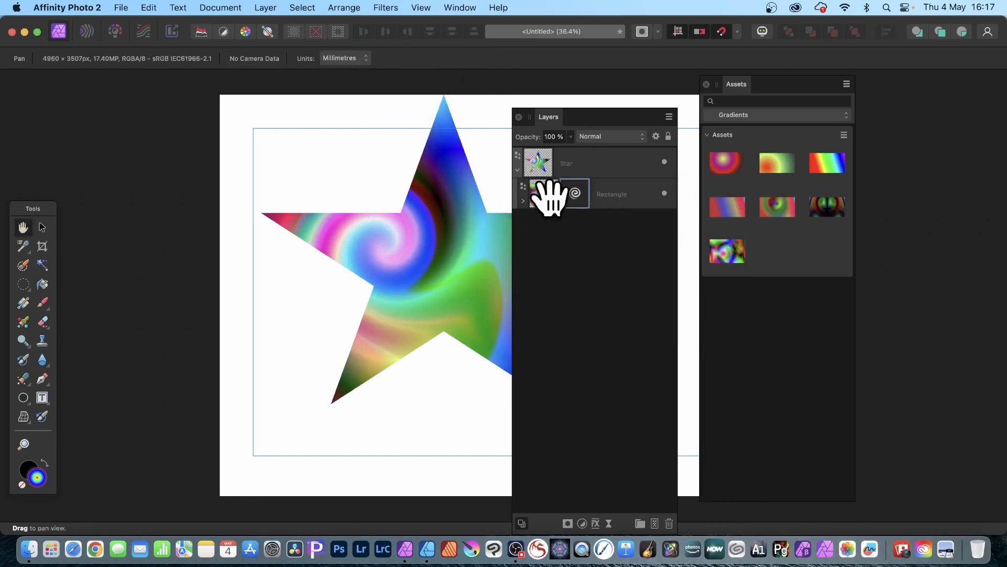
- Shift the topmost gradient rectangle inside the twirled star slightly right and down
left_click(577, 160)
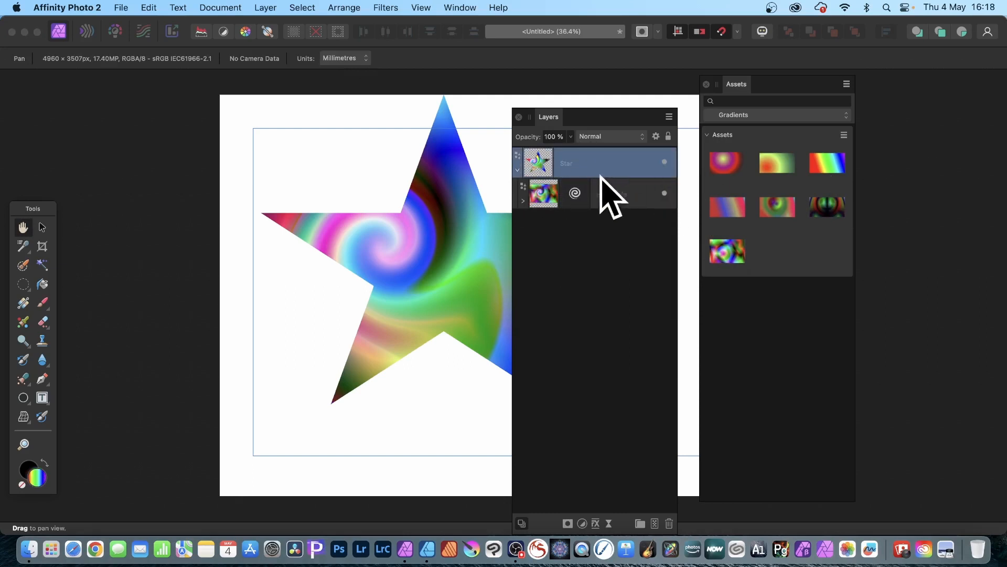
left_click(42, 226)
left_click(231, 226)
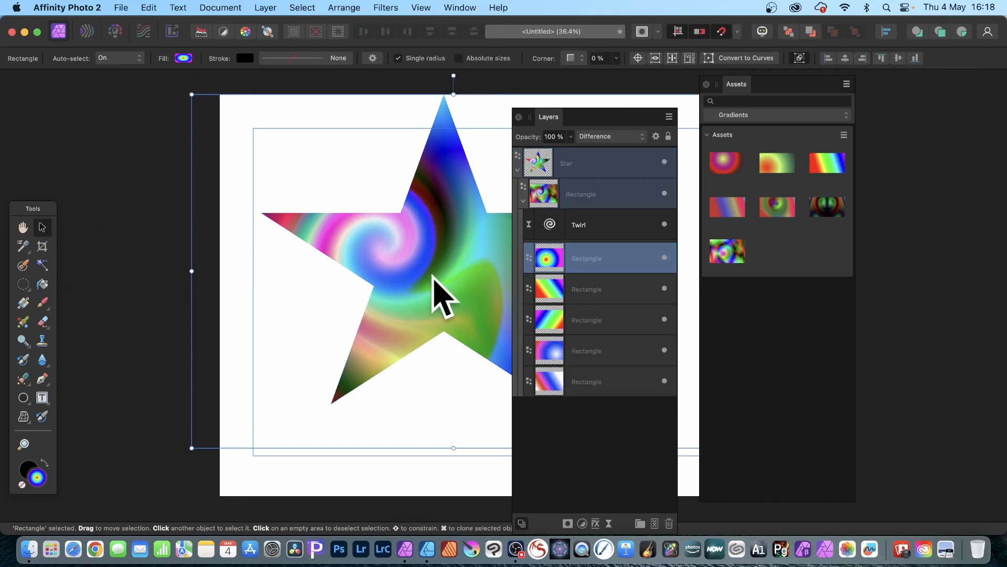
mouse_move(432, 274)
left_mouse_down()
mouse_move(304, 215)
mouse_move(431, 277)
left_mouse_up()
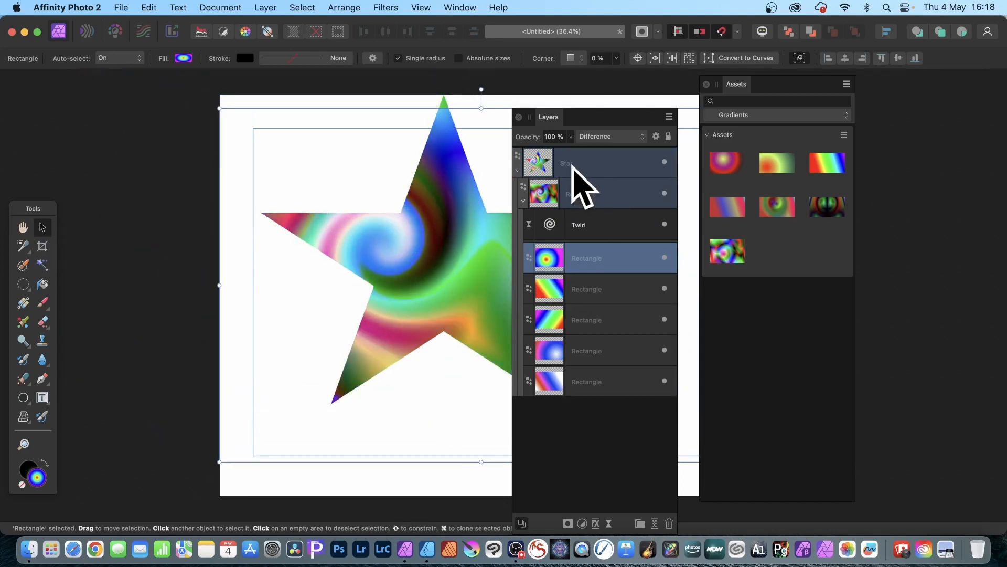
- Move the star to the page's upper left and place two copies of it, one at lower centre and one at upper right
left_click(571, 164)
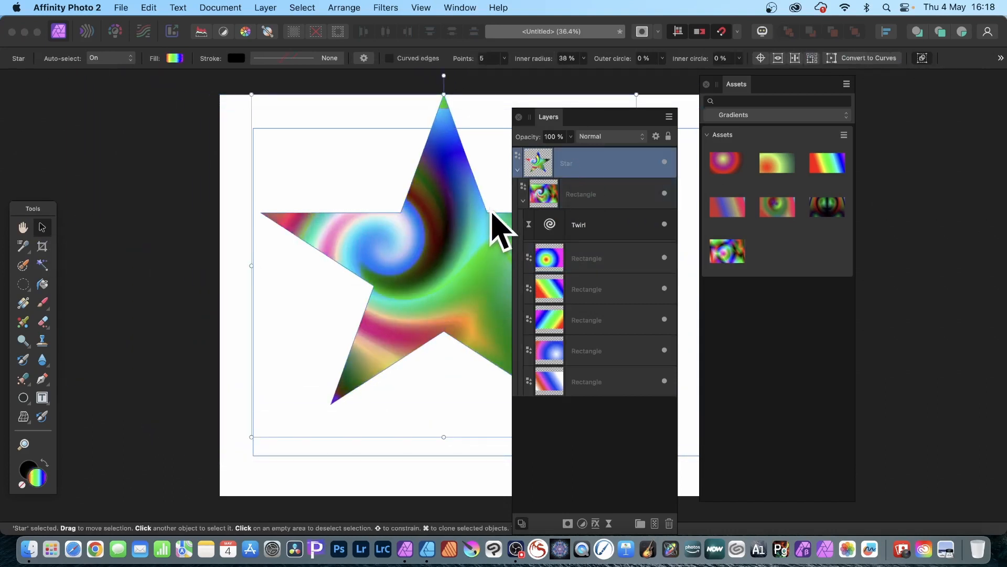
left_click_drag(496, 213, 367, 181)
left_click_drag(569, 116, 677, 116)
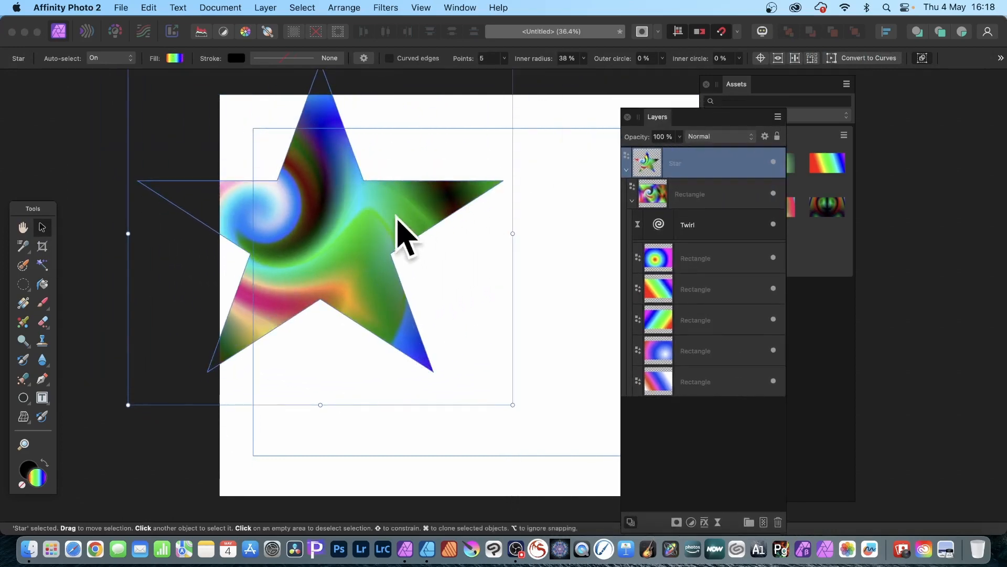
mouse_move(394, 181)
left_mouse_down()
mouse_move(457, 210)
mouse_move(540, 306)
mouse_move(509, 269)
mouse_move(487, 285)
mouse_move(592, 197)
mouse_move(637, 124)
mouse_move(614, 132)
left_mouse_up()
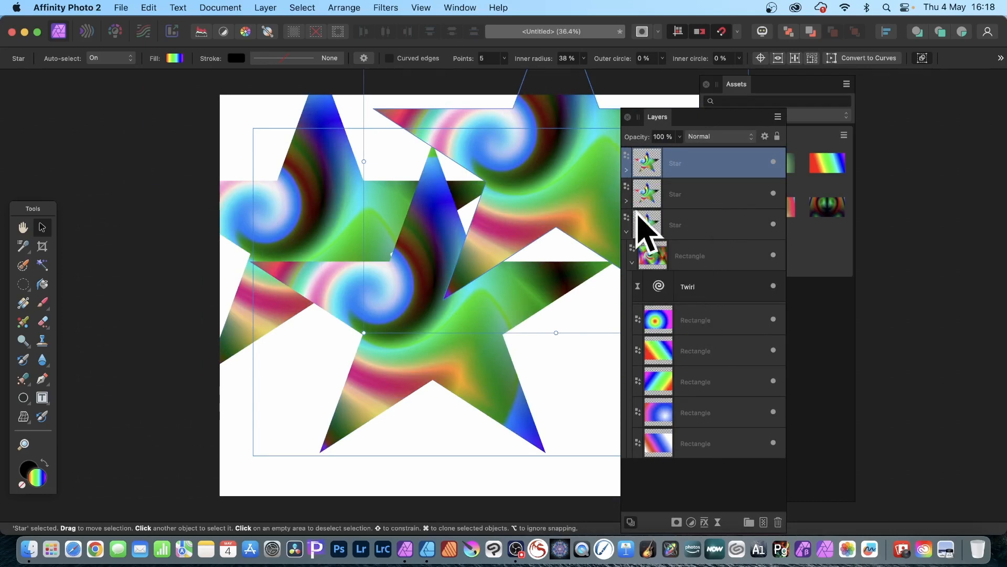
- Set the Twirl angle of the topmost star copy's nested rectangle to 720°
left_click(627, 171)
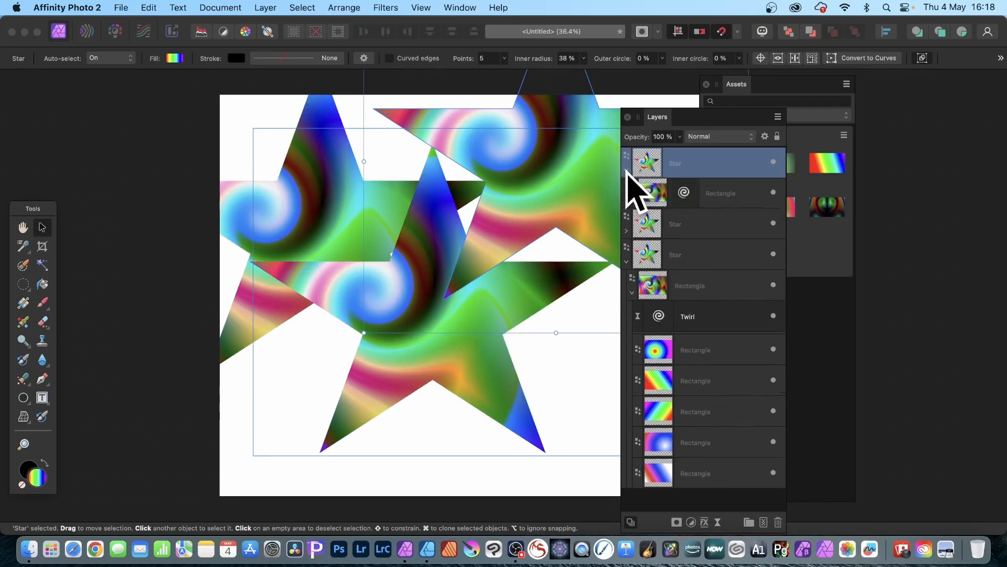
left_click(685, 195)
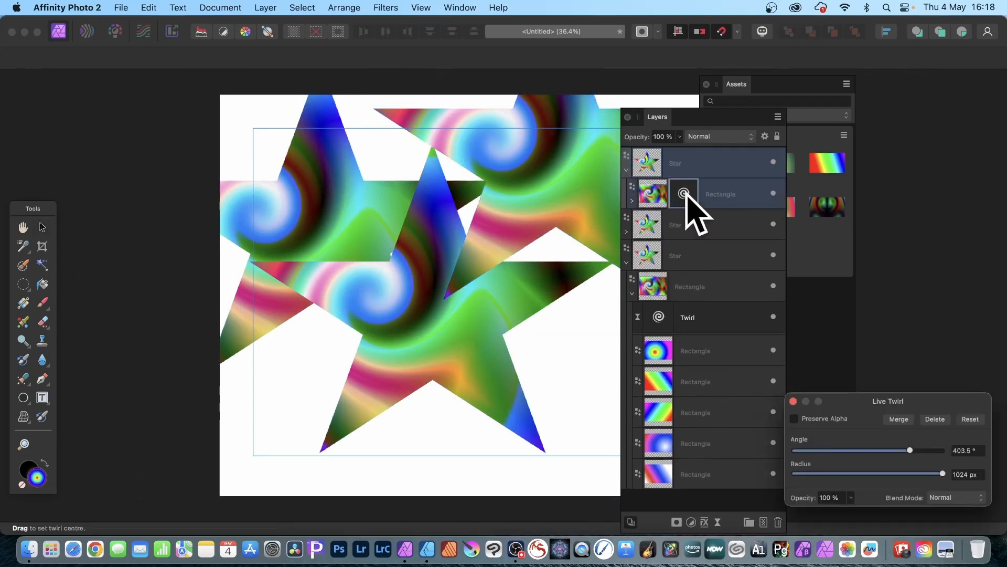
left_click_drag(905, 413, 557, 214)
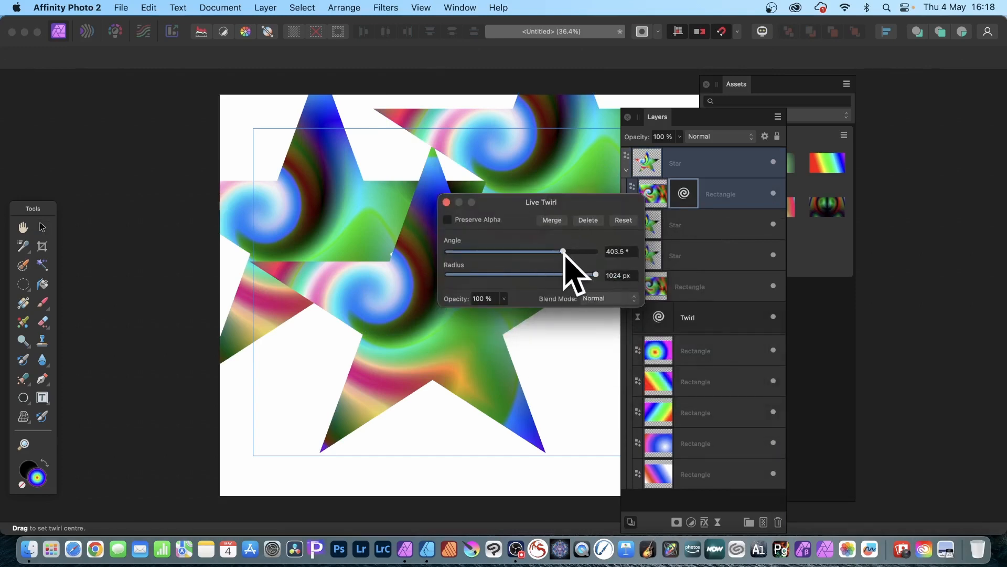
left_click_drag(563, 251, 612, 257)
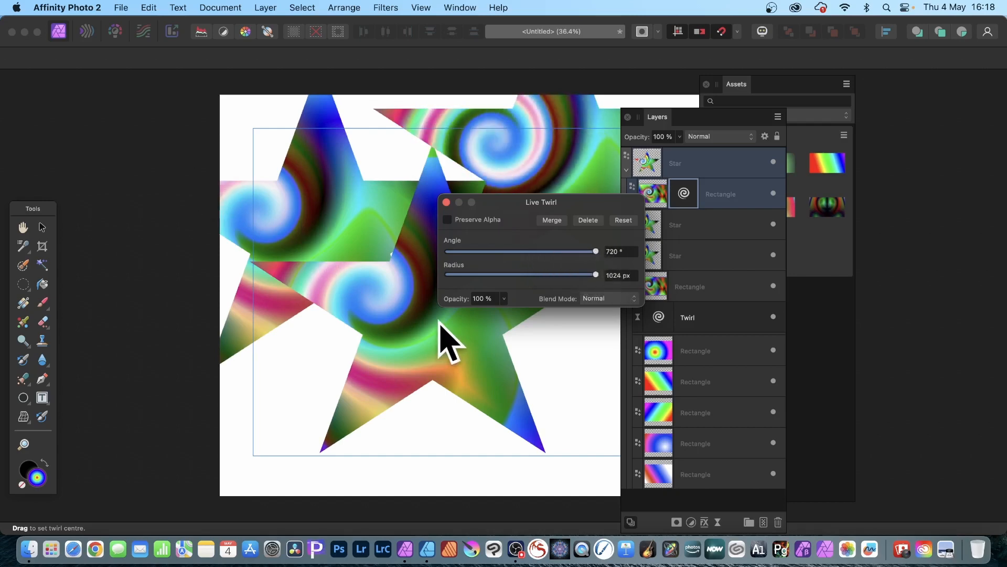
left_click(447, 202)
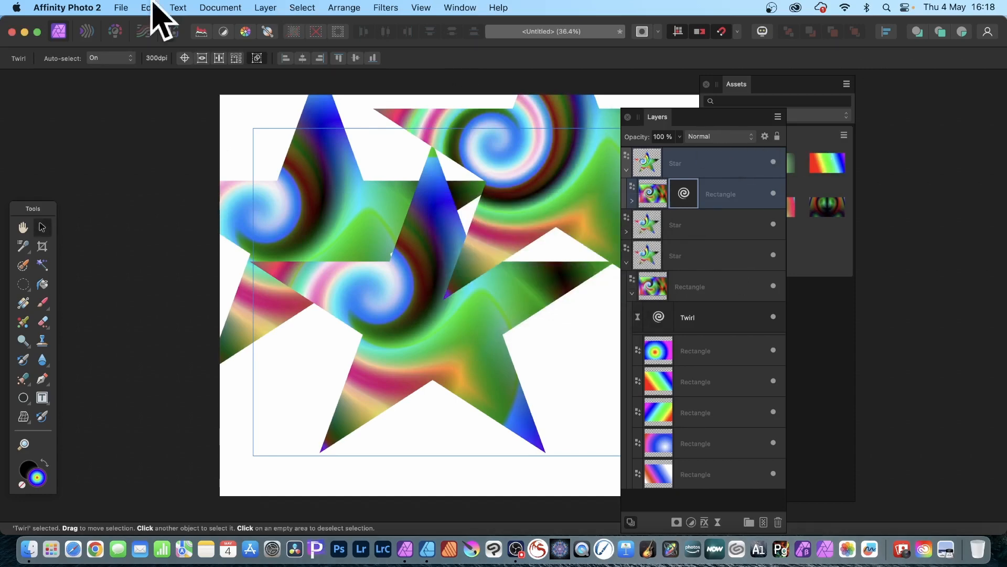
- Open the document in Affinity Designer and expand the topmost Star layer to show its nested contents
left_click(121, 7)
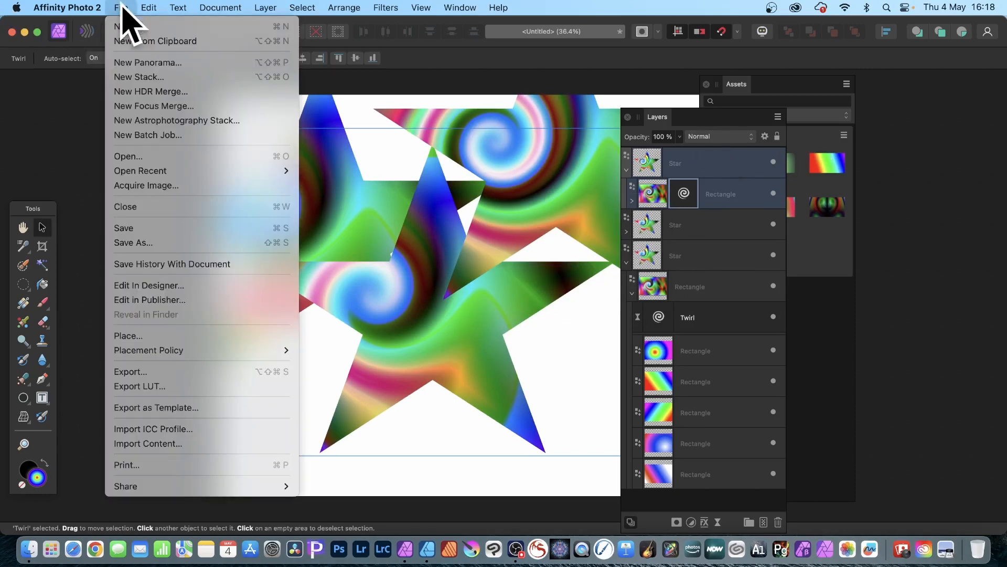
left_click(150, 286)
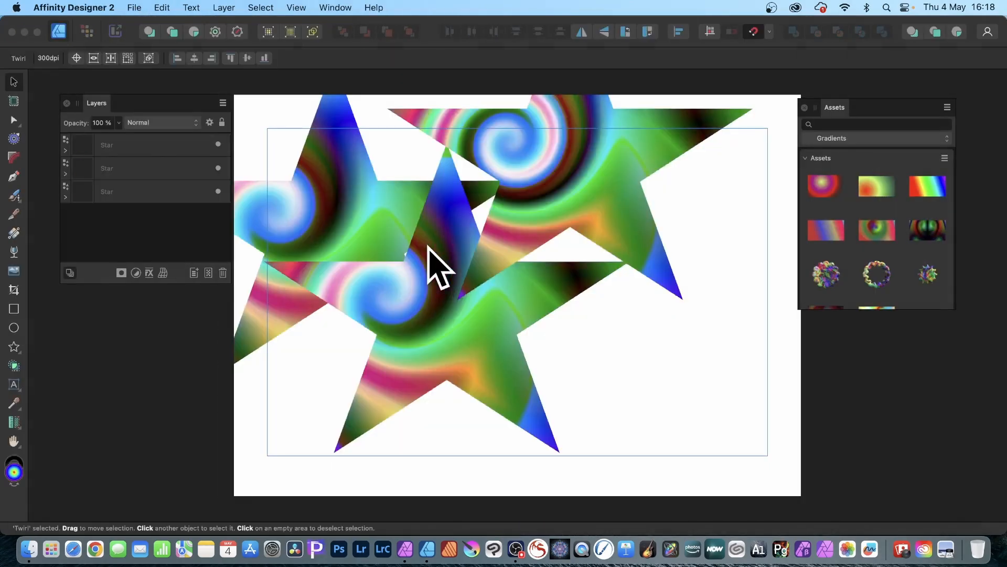
left_click(105, 147)
left_click(65, 150)
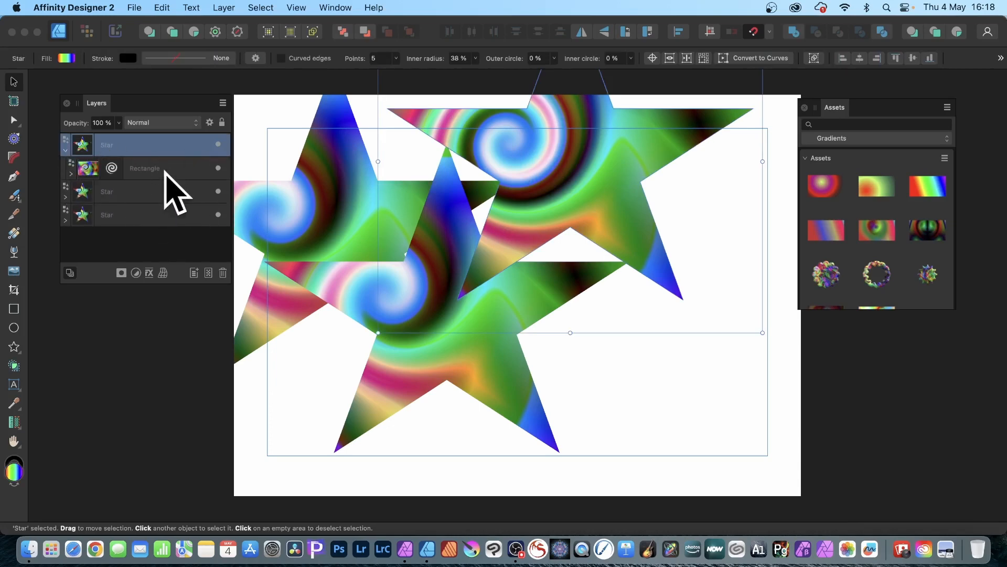
- Set the topmost star's nested Twirl to a 342° angle and 686 px radius, and move its centre right and slightly down
left_click(165, 171)
left_click(71, 174)
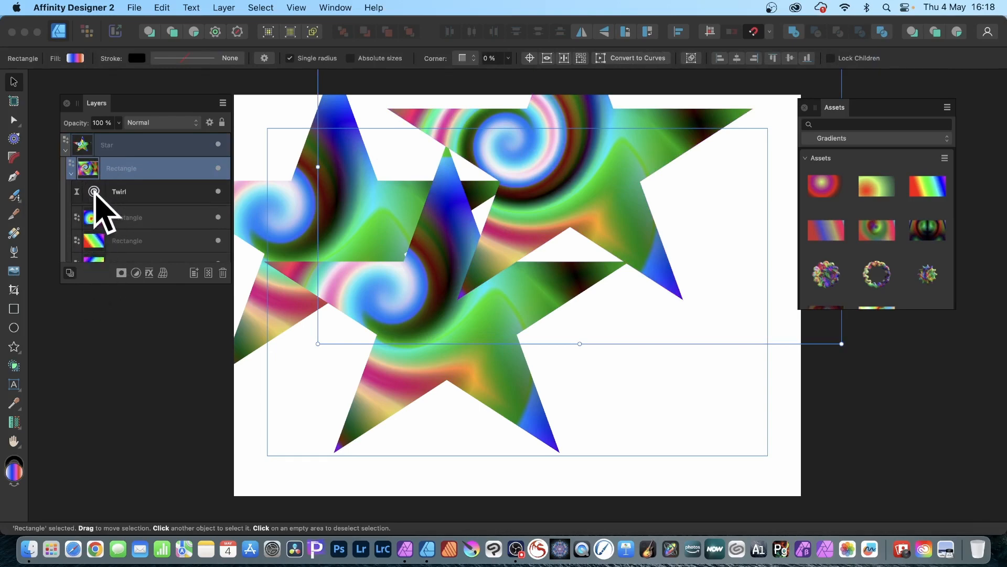
double_click(95, 191)
left_click_drag(875, 396, 528, 219)
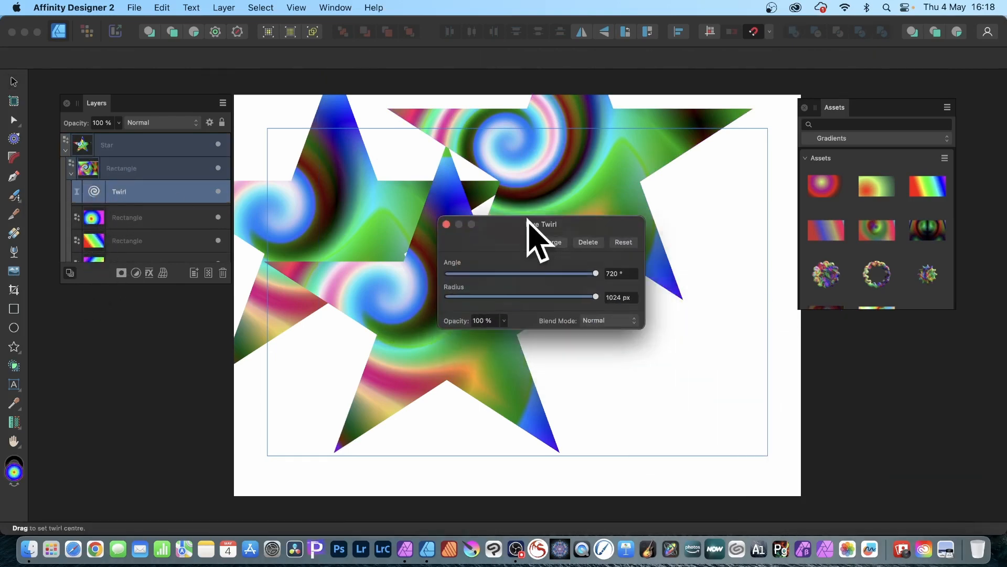
left_click_drag(596, 273, 589, 295)
left_click_drag(507, 160, 602, 181)
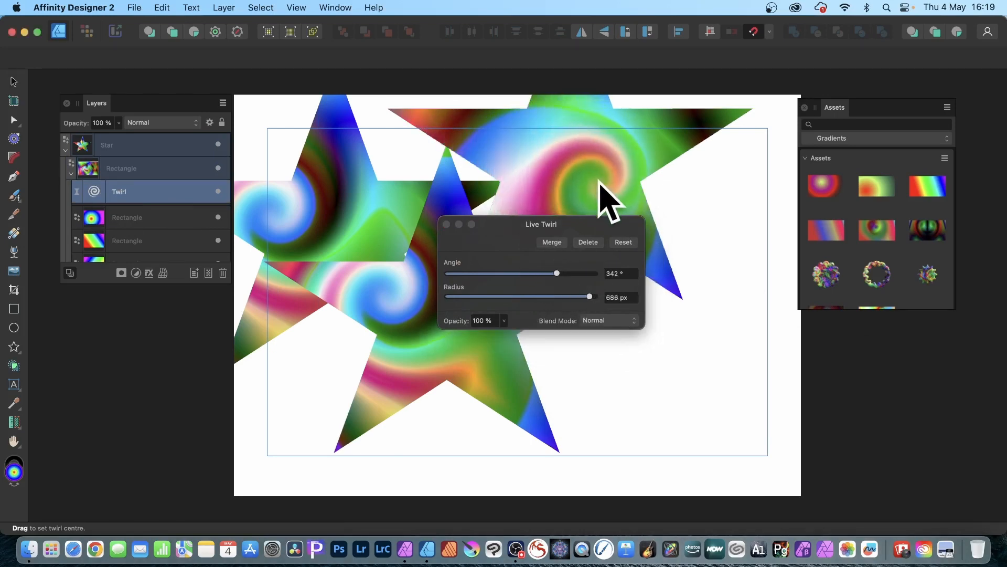
left_click(447, 224)
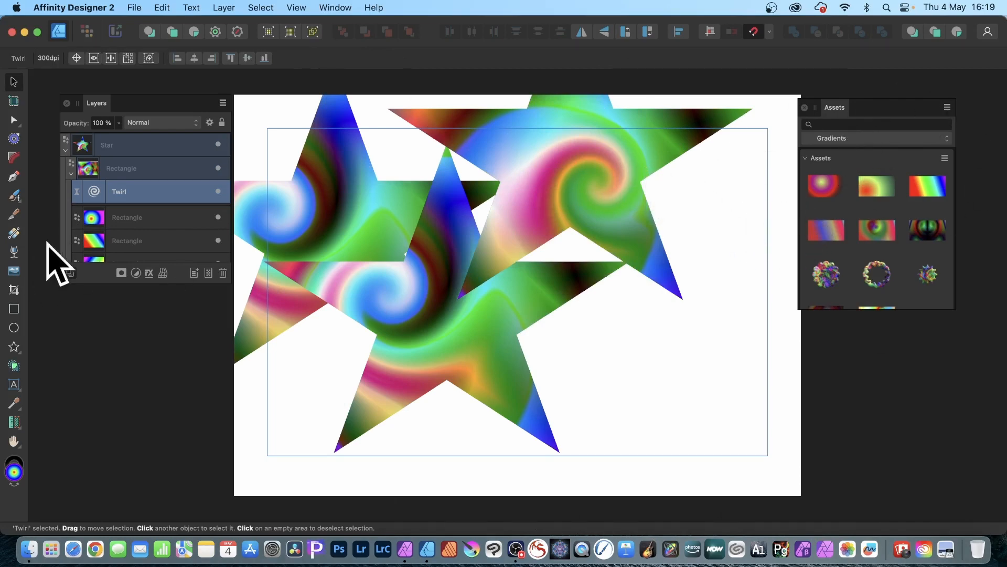
- Add the twirled nested rectangle to the Gradients assets as a new asset
left_click(135, 168)
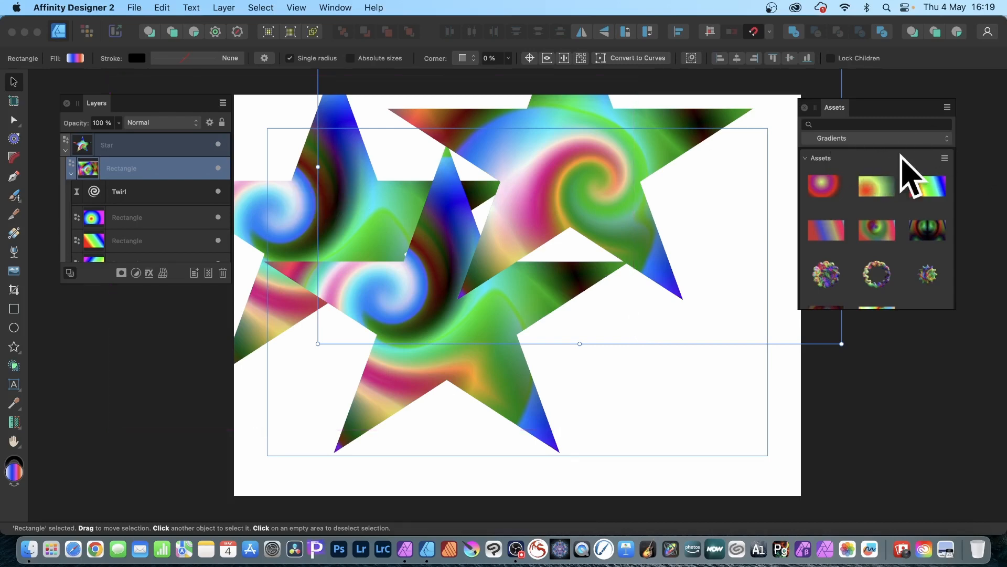
left_click(944, 157)
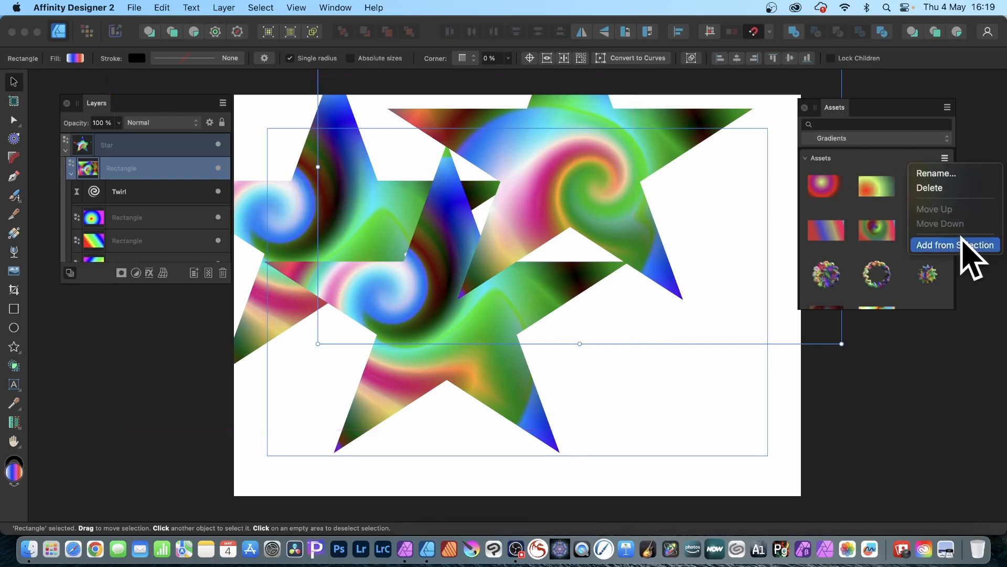
left_click(964, 245)
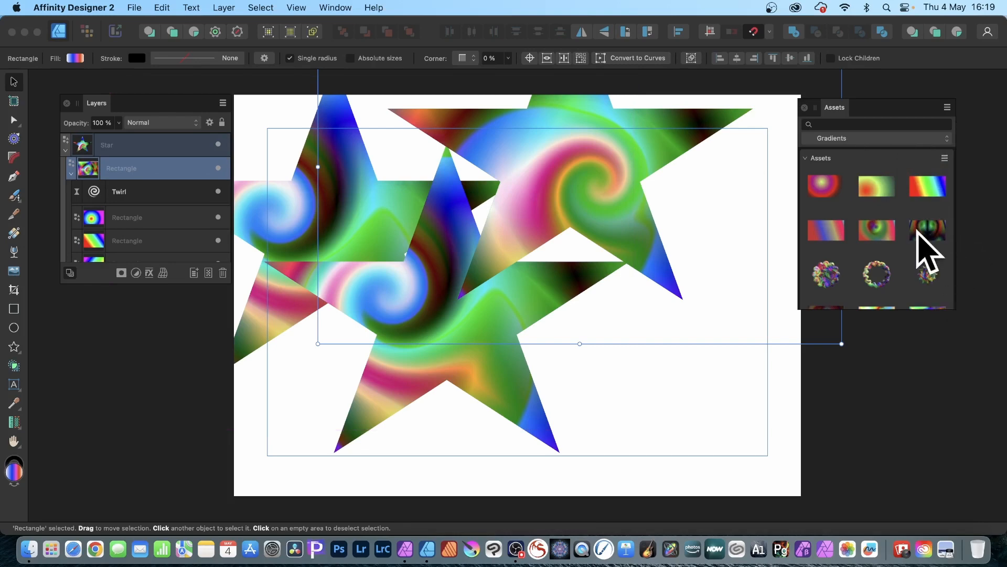
scroll(921, 231, "down", 2)
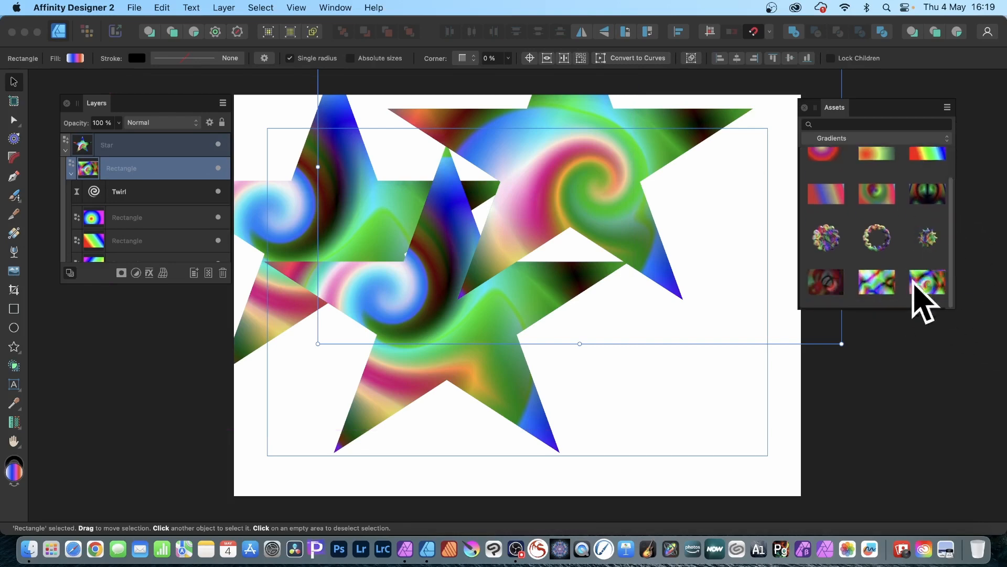
- Undo the star edits repeatedly until the page is empty
key("super+z")
key("super+z")
key("super+z")
key("super+z")
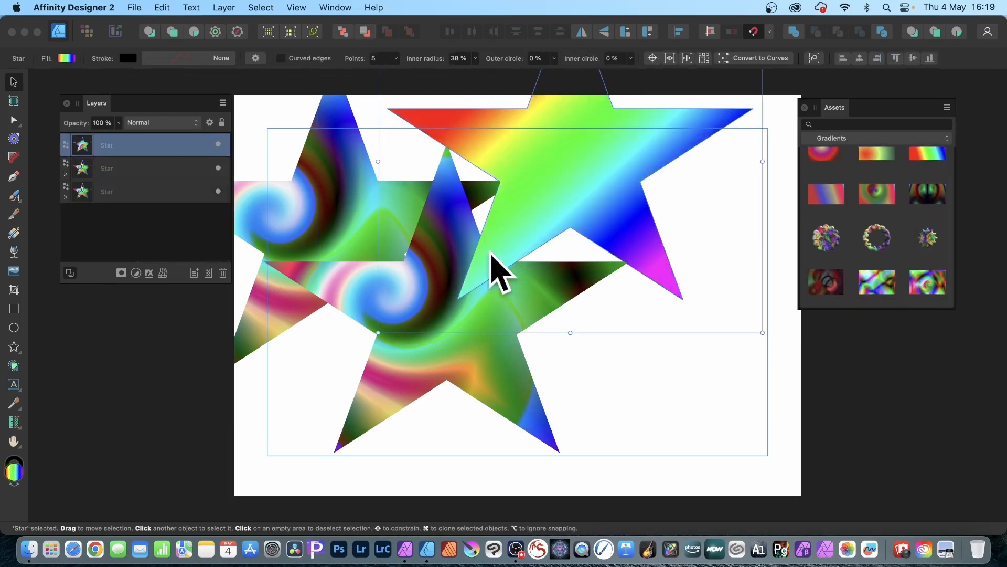
key("super+z")
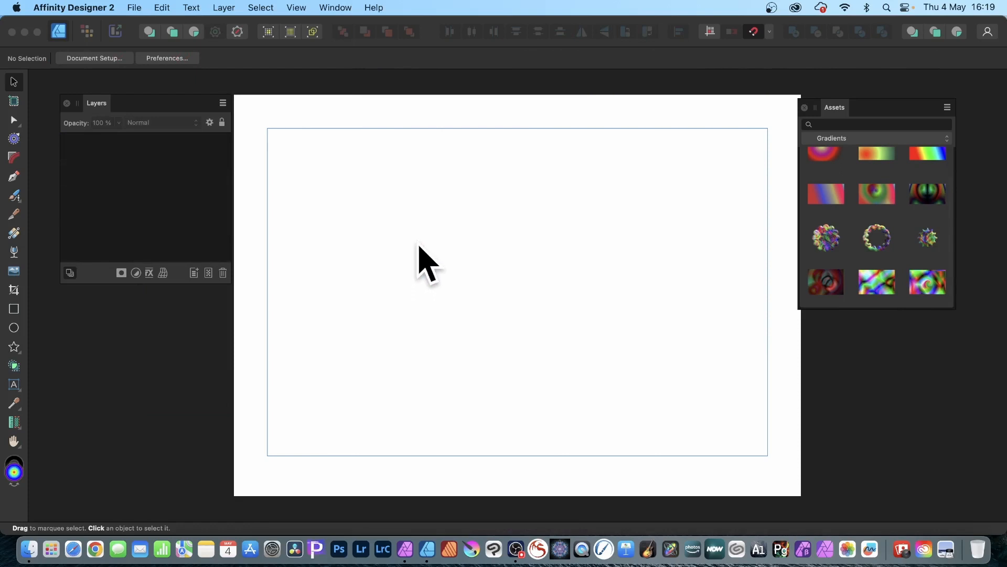
- Draw a large, nearly circular ellipse across the middle of the page
left_click(14, 327)
left_click_drag(291, 122, 653, 468)
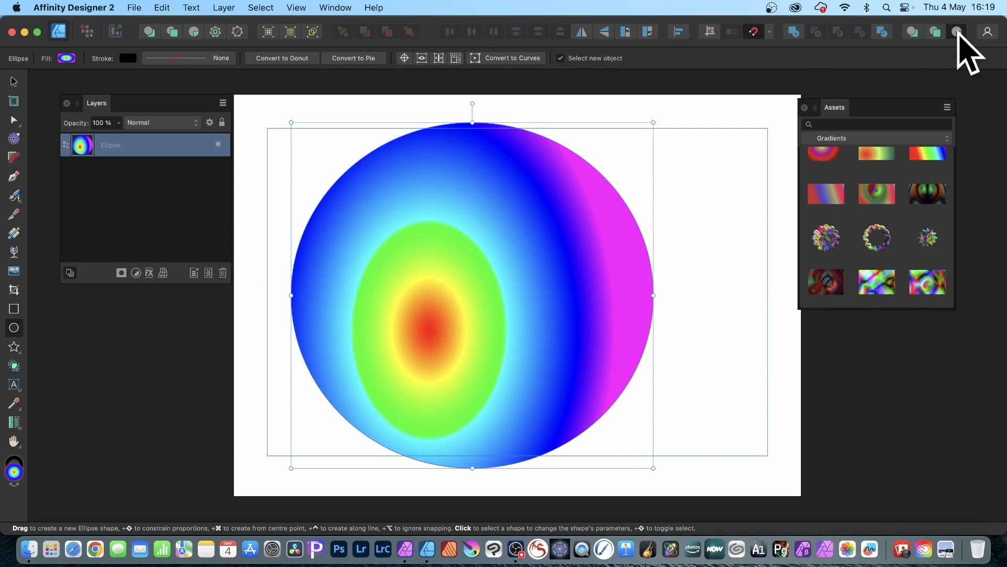
- Insert the newly added twirled gradient asset inside the ellipse and enlarge it to cover the whole shape
left_click(958, 32)
left_click_drag(935, 287, 382, 168)
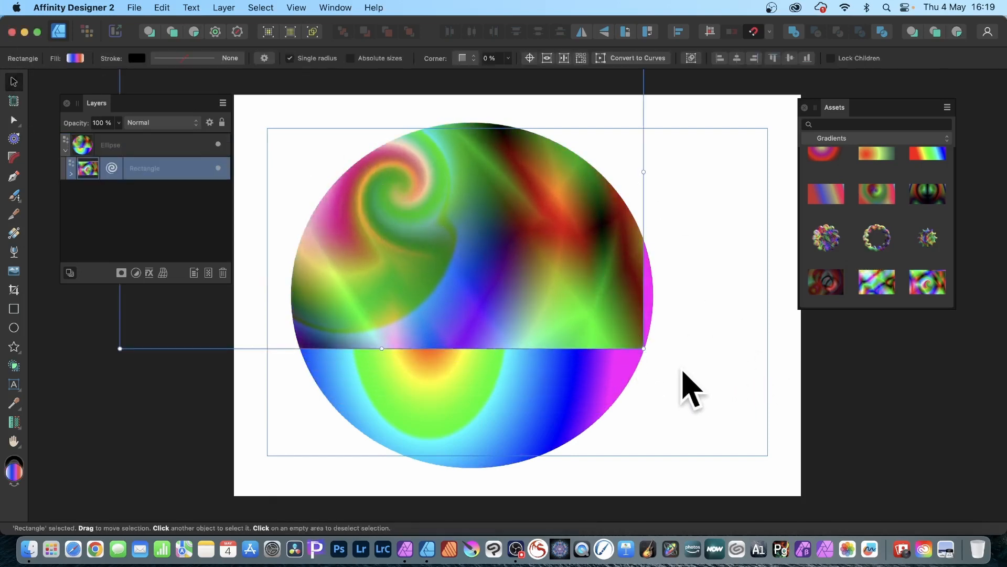
left_click_drag(644, 348, 818, 496)
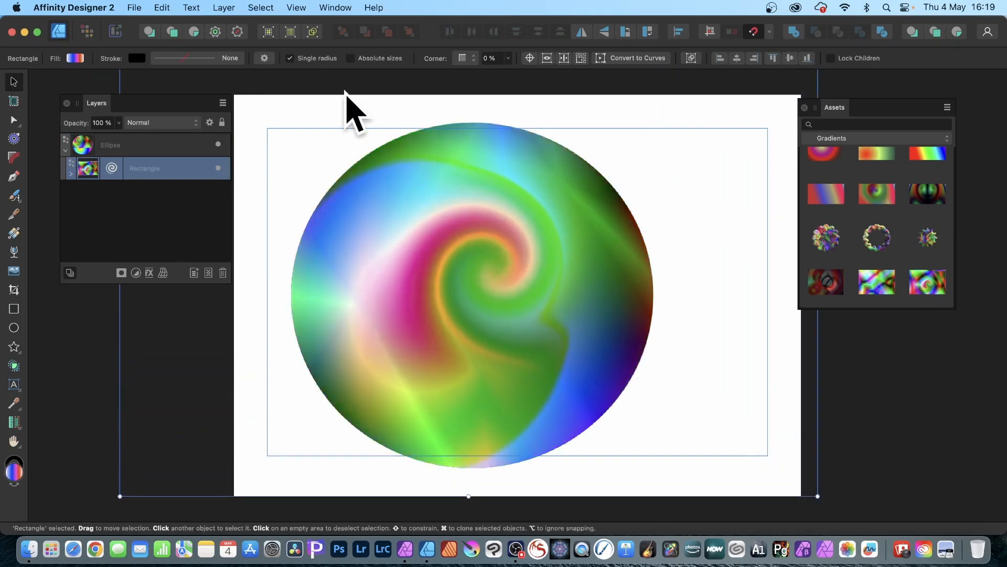